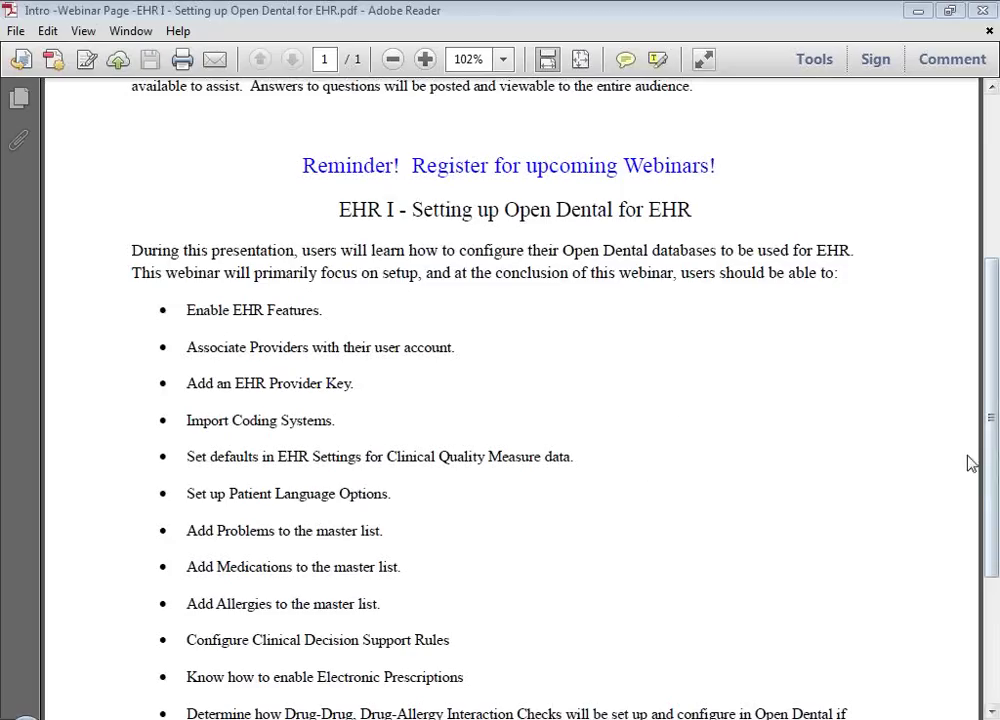
Step: Read through the webinar outline's list of EHR setup topics, and switch to the Appts module in Open Dental
left_click_drag(995, 447, 996, 545)
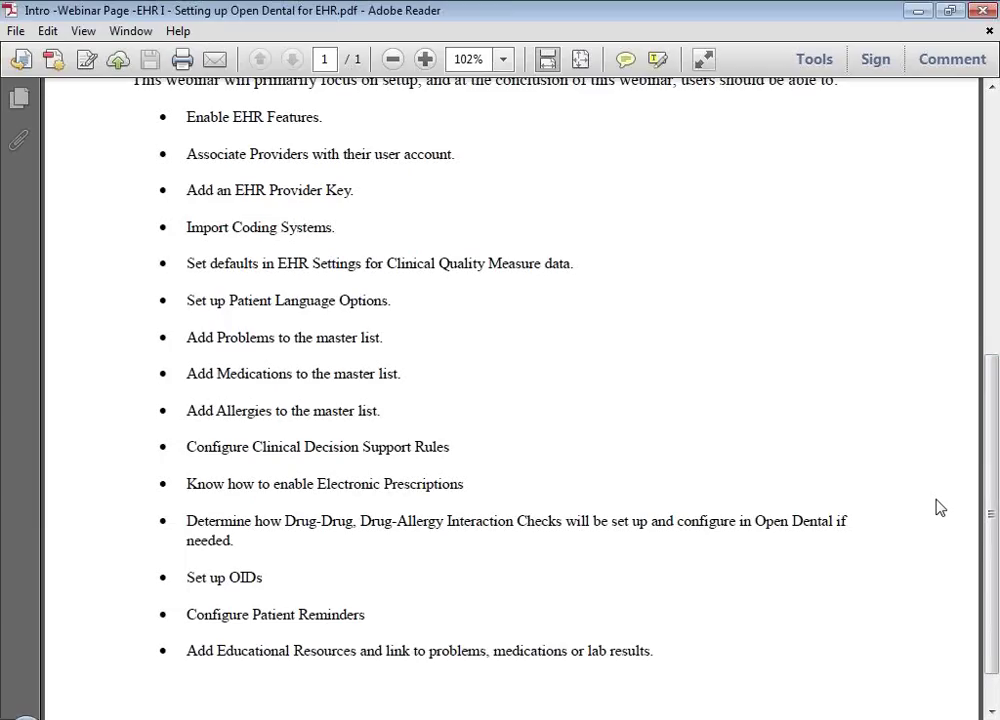
scroll(940, 507, "down", 1)
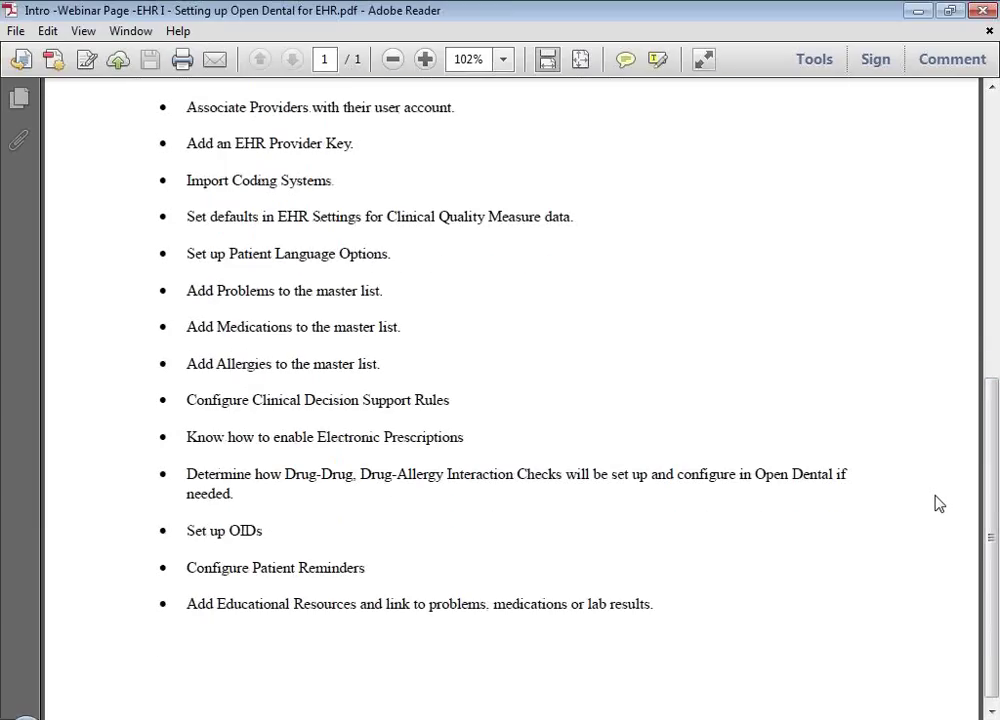
scroll(937, 501, "up", 1)
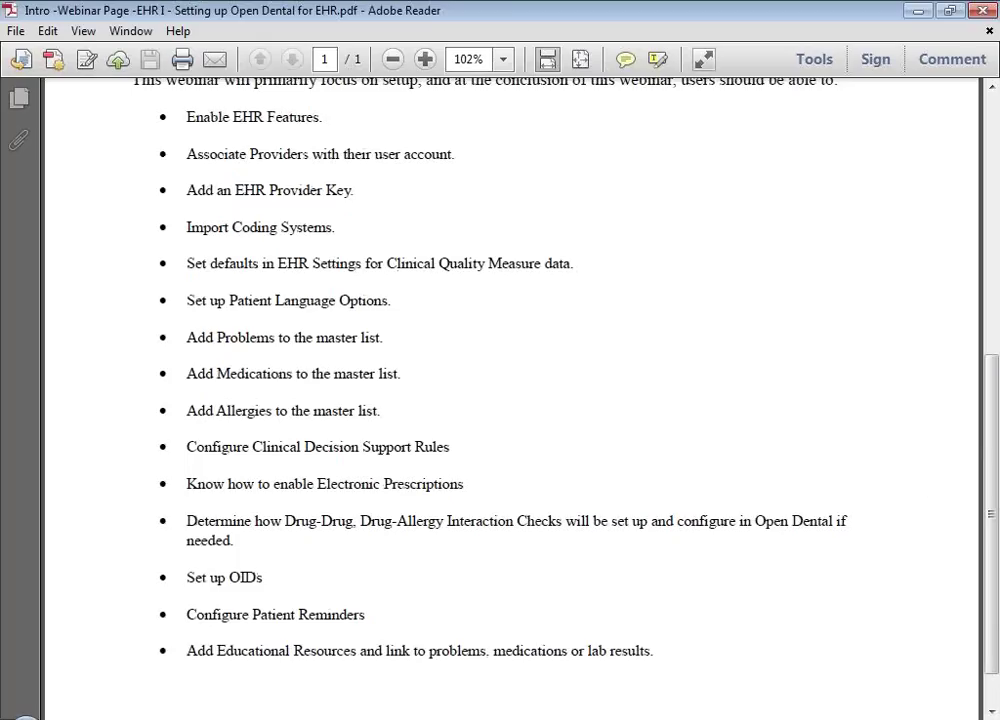
key("alt+Tab")
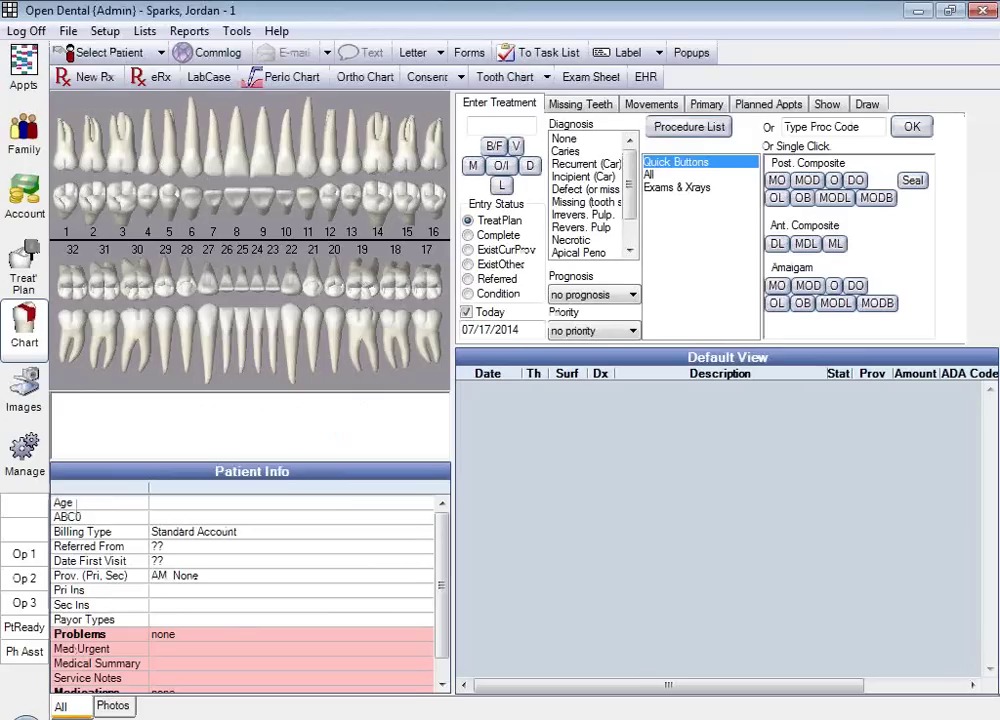
left_click(23, 68)
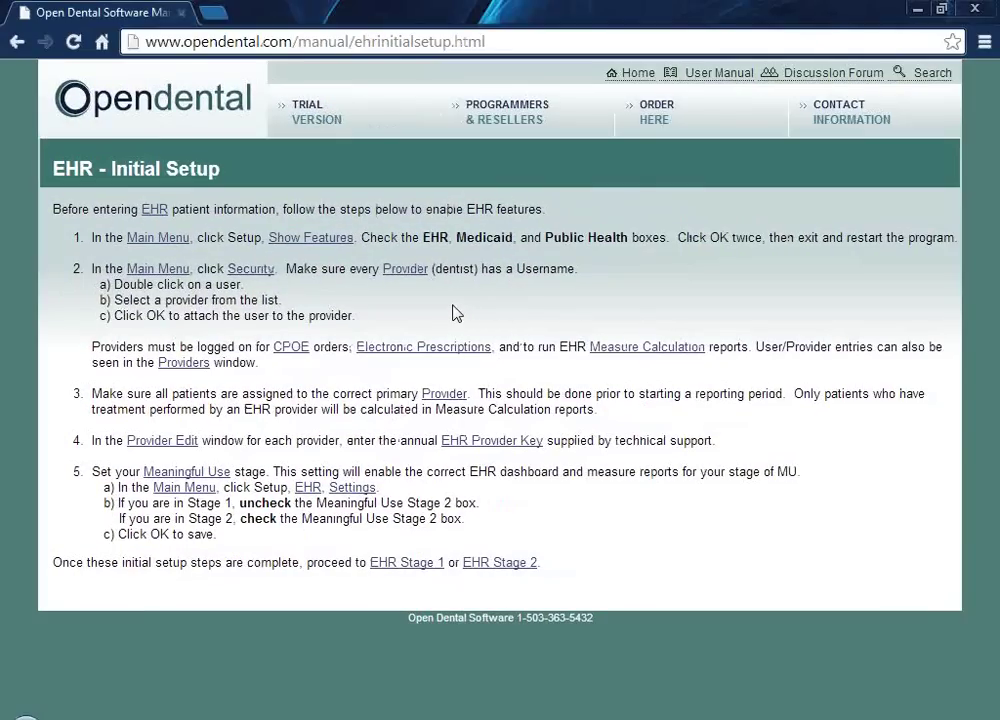
Step: In the browser, search the Open Dental manual for "ehr get" and view the EHR Getting Started / EHR Setup page
left_click(132, 100)
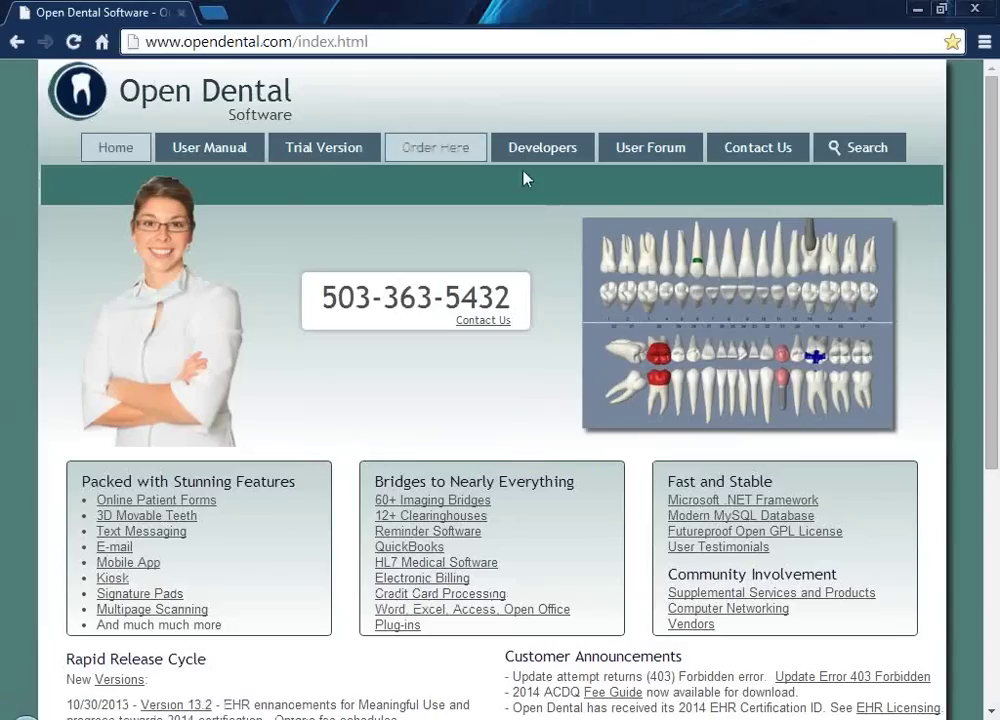
left_click(877, 152)
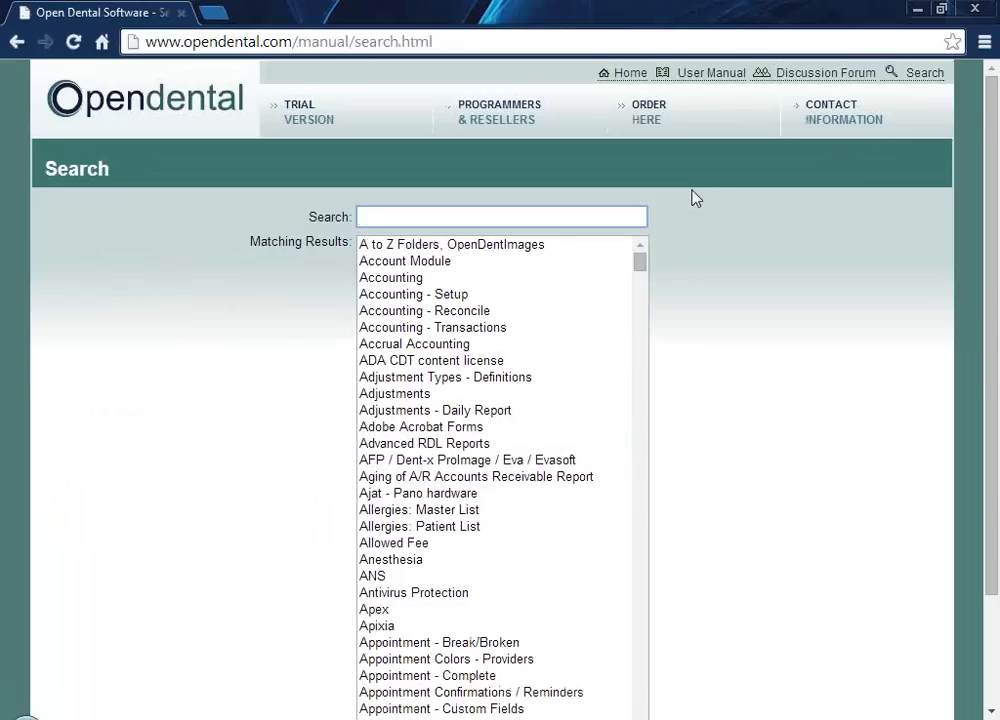
type("ehr get")
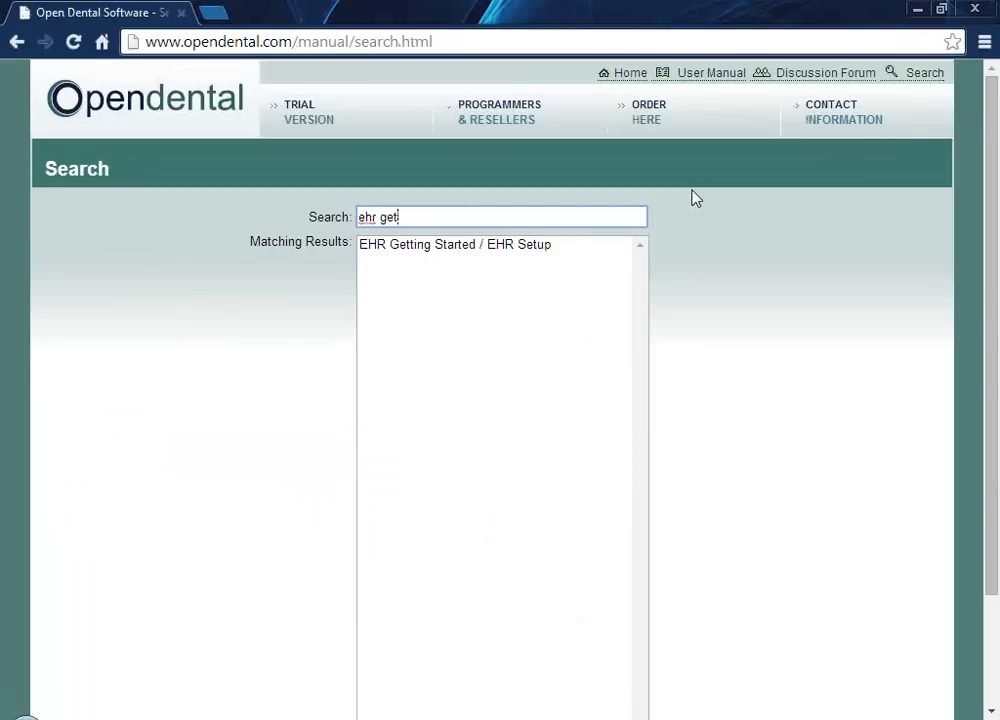
left_click(527, 247)
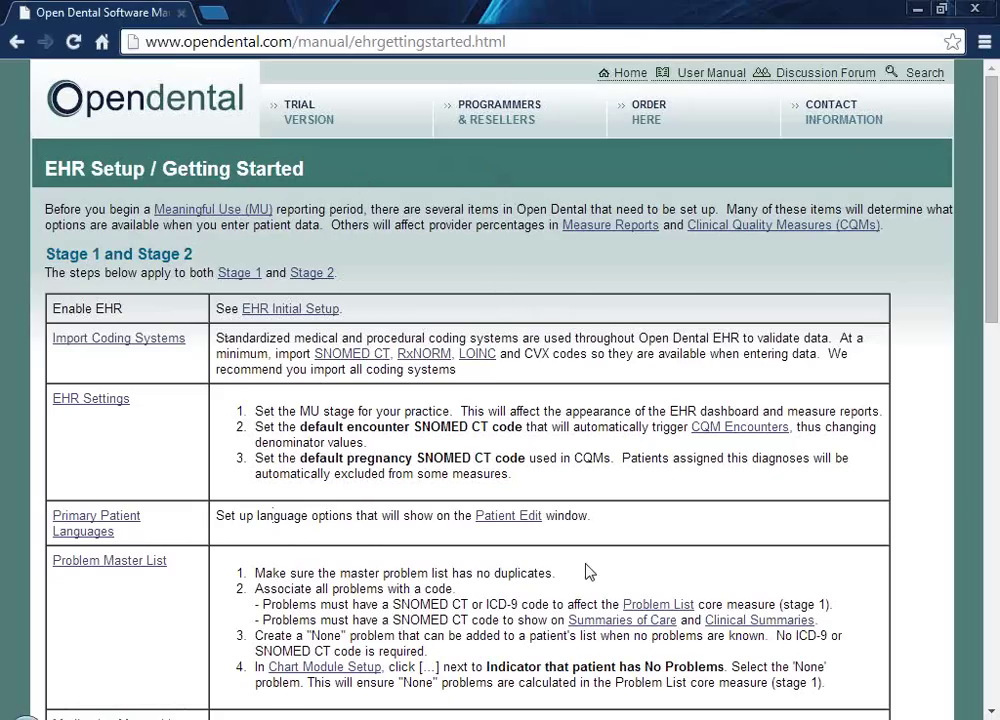
left_click_drag(440, 12, 999, 62)
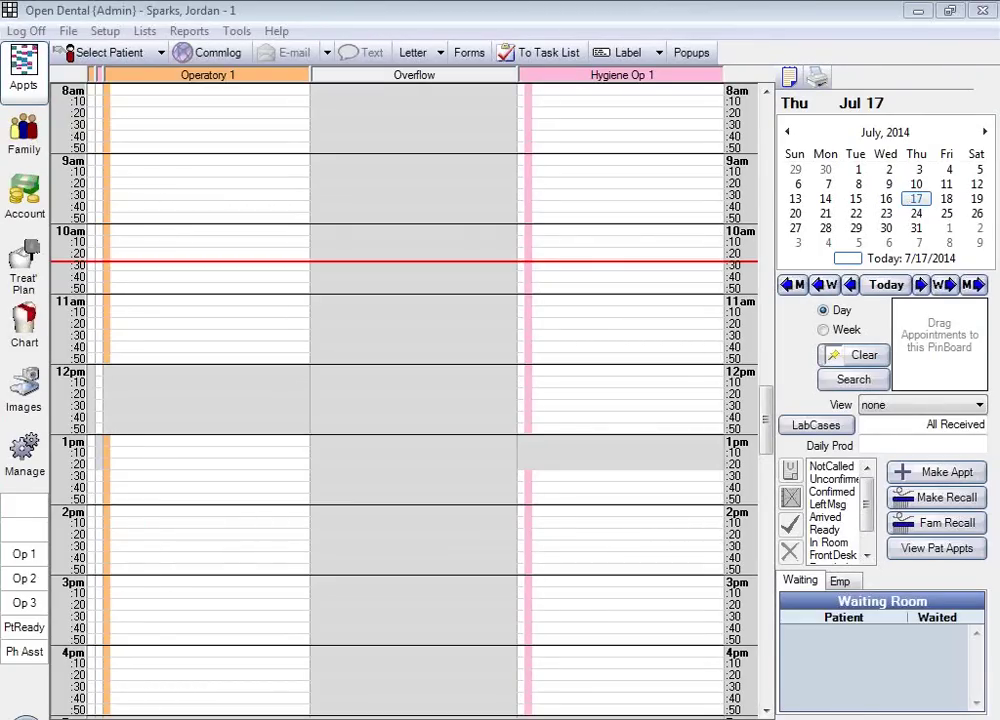
Step: In Open Dental's Show Features settings, make sure Medicaid, Public Health and EHR are enabled, and save the settings
left_click(105, 31)
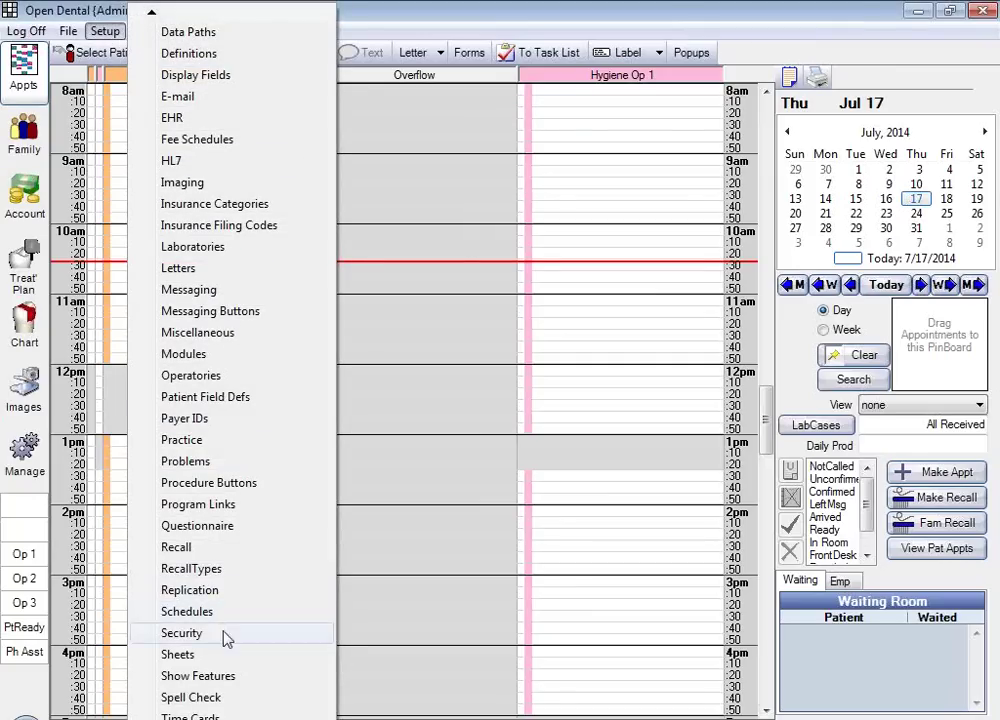
left_click(227, 678)
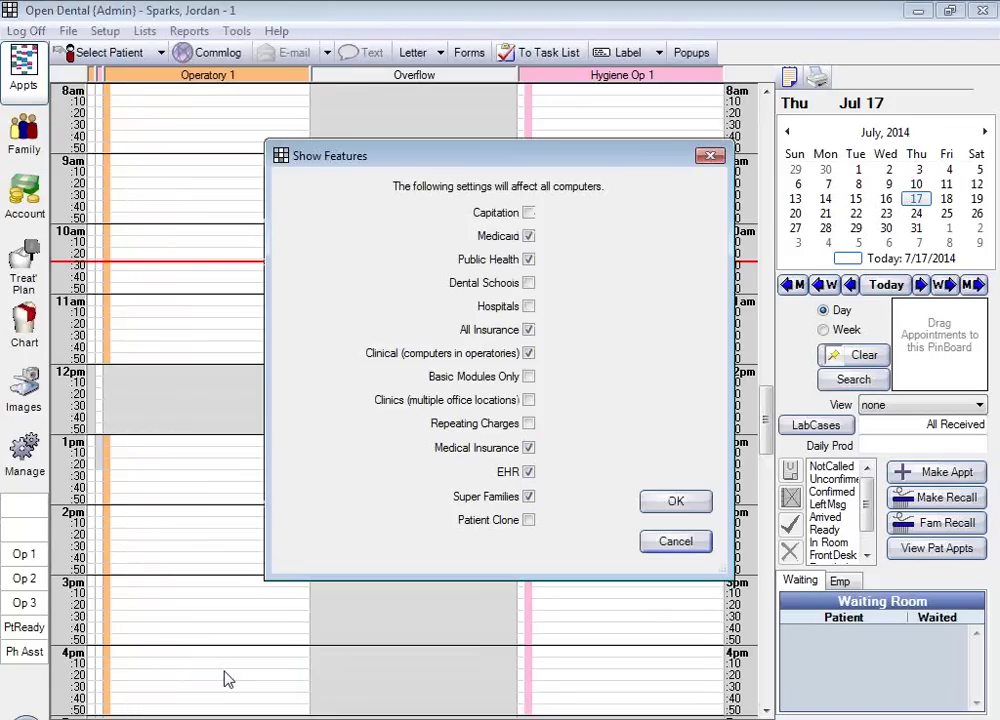
left_click(528, 236)
left_click(529, 261)
left_click(528, 260)
left_click(529, 474)
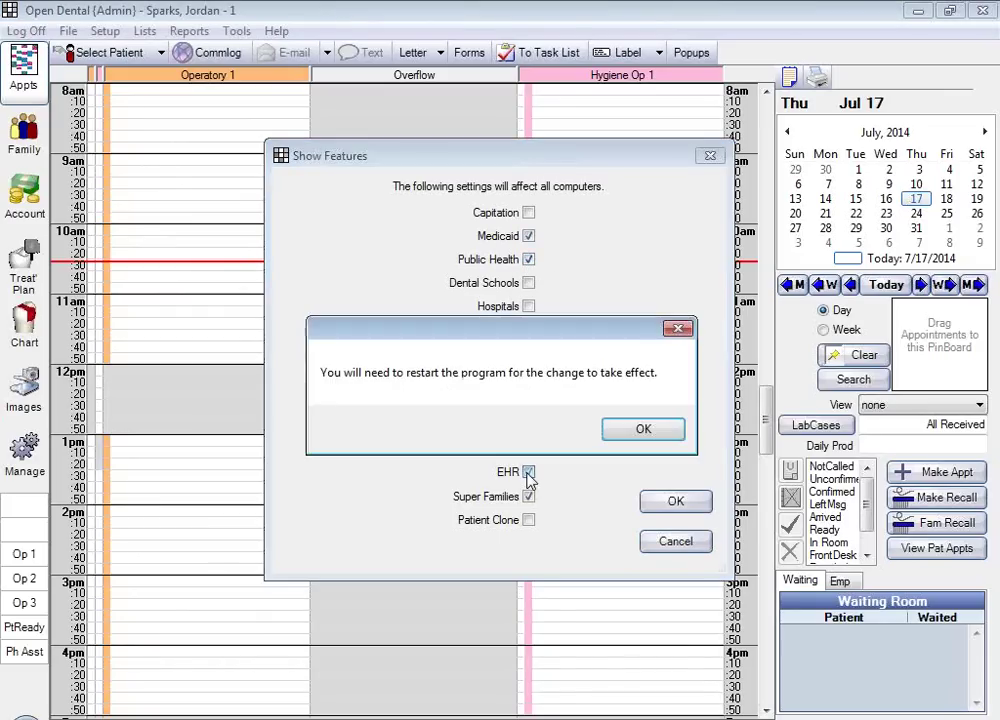
left_click(630, 430)
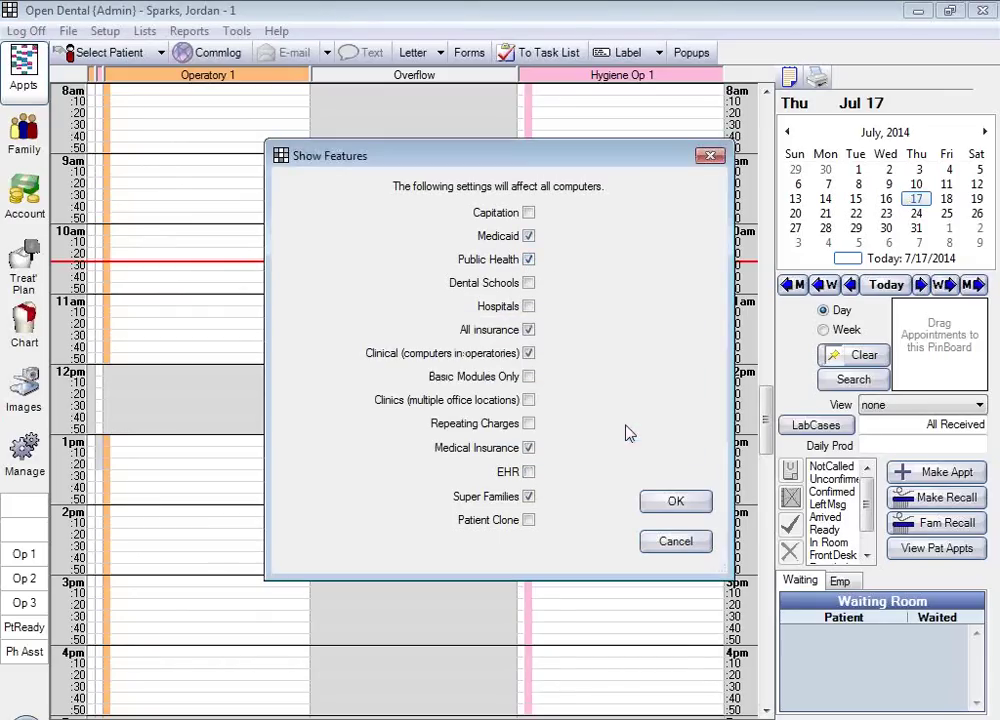
left_click(529, 474)
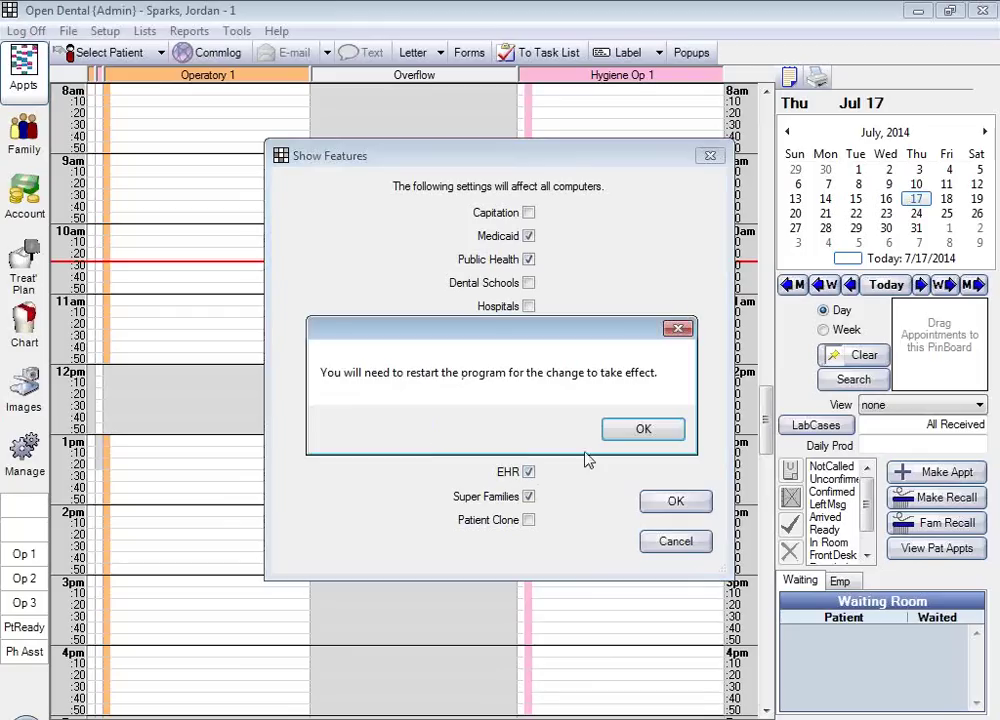
left_click(641, 432)
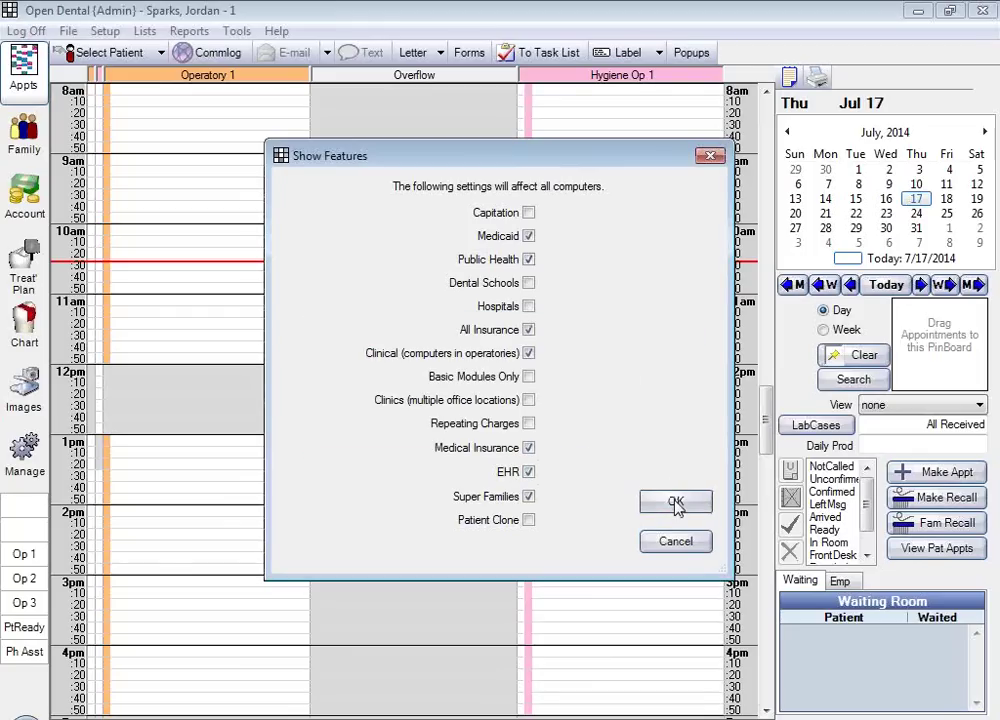
left_click(676, 500)
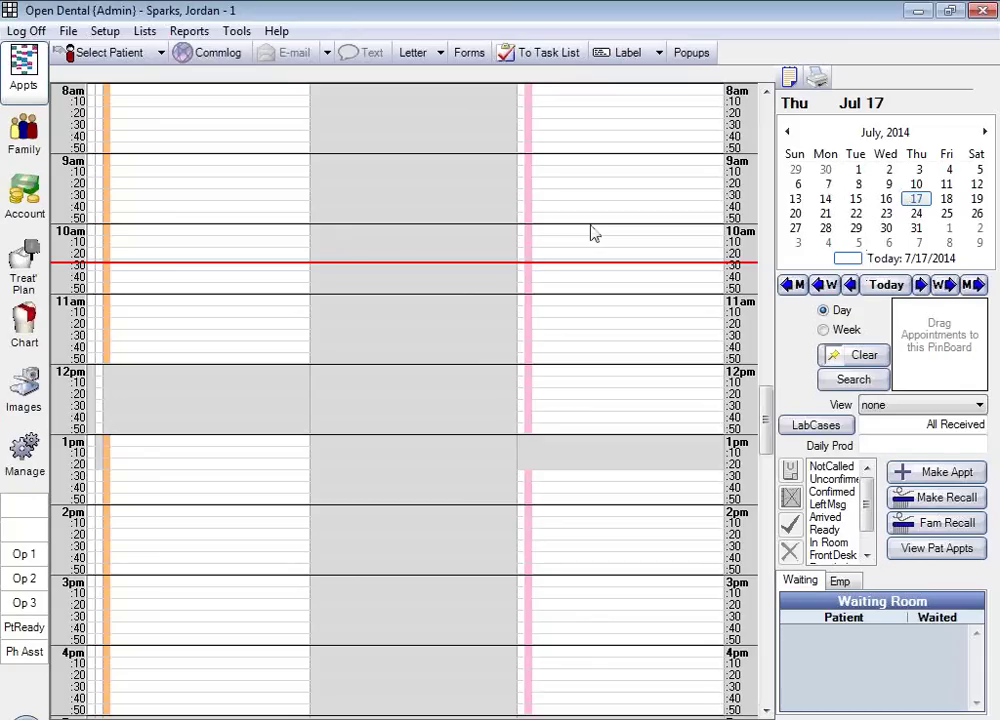
Step: Check in the Security settings which provider is attached to the user in the Dr group
left_click(105, 33)
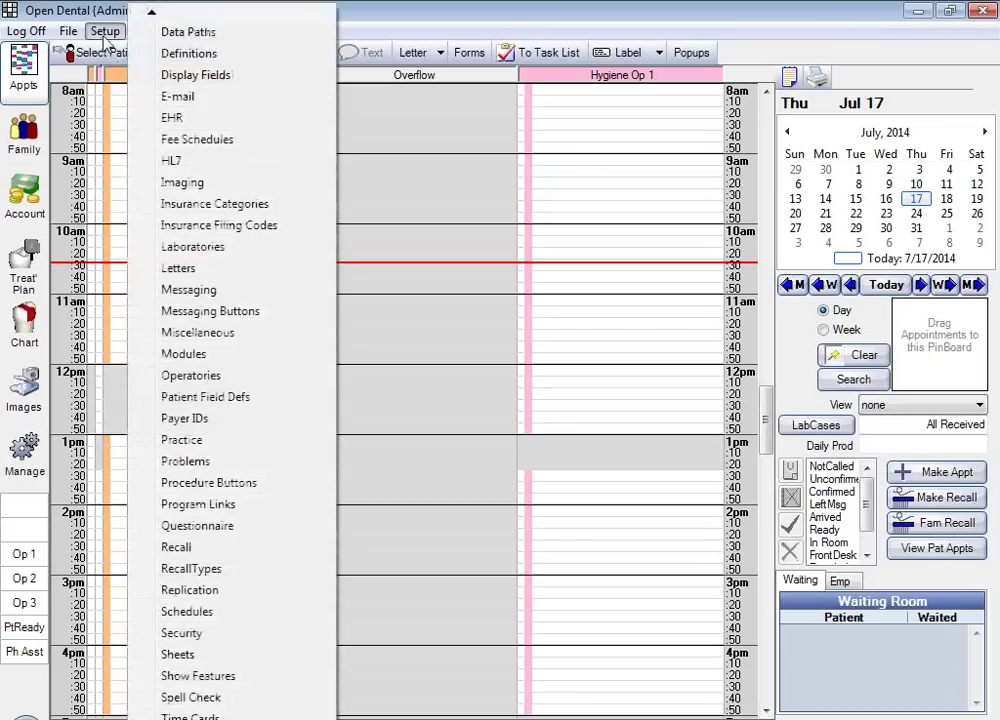
left_click(182, 633)
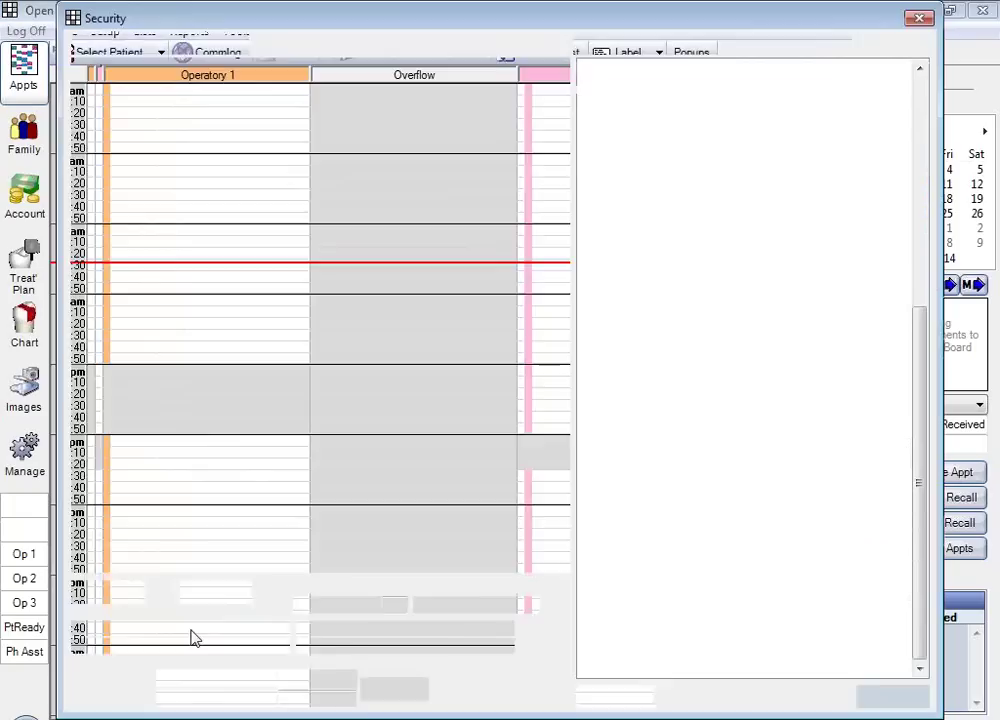
left_click(201, 125)
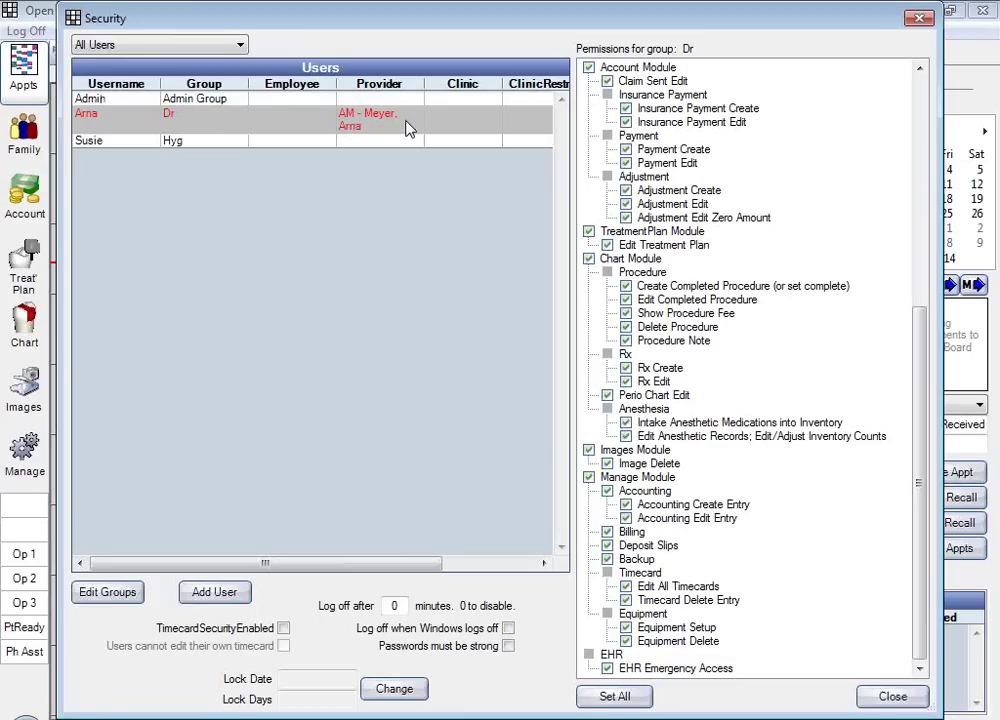
left_click(893, 697)
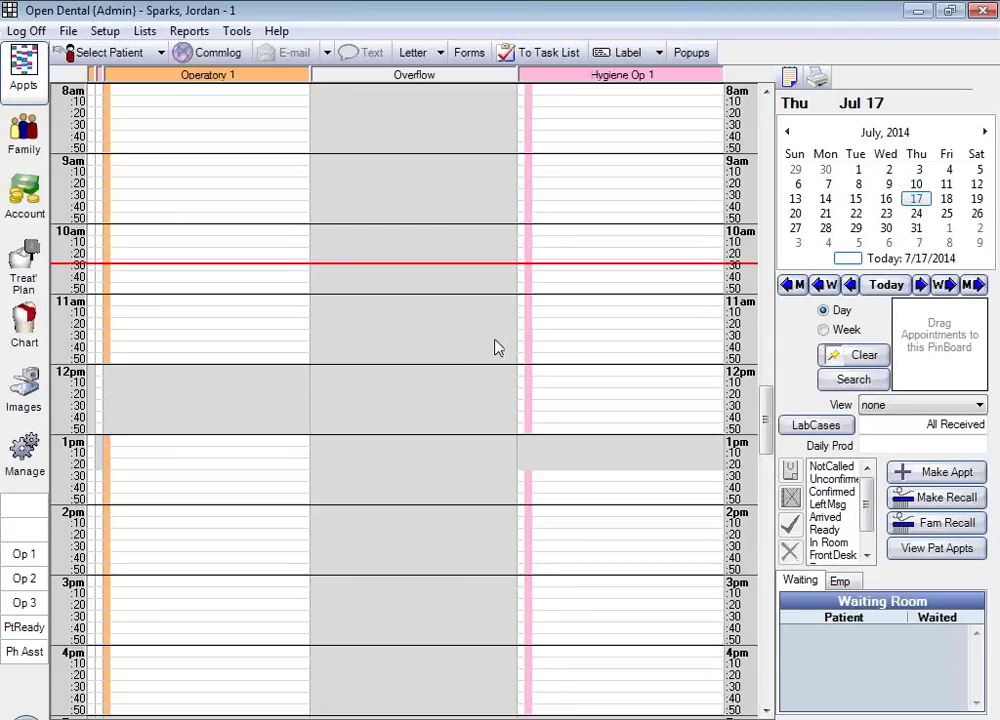
Step: Look up the EHR Key in the details of provider AM from the Providers list
left_click(145, 31)
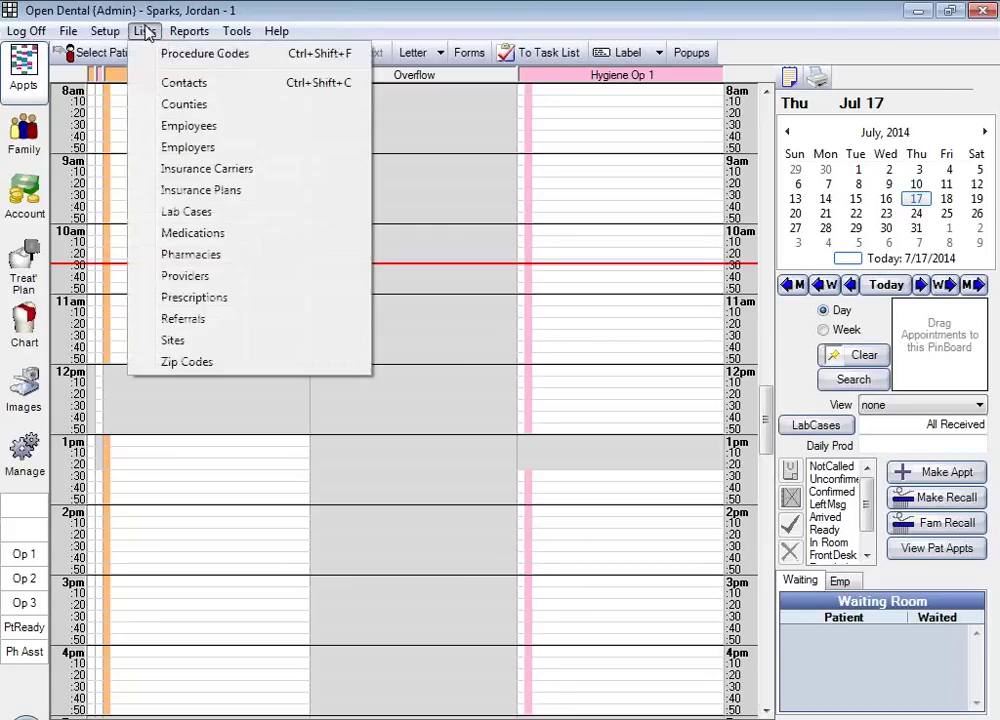
left_click(190, 278)
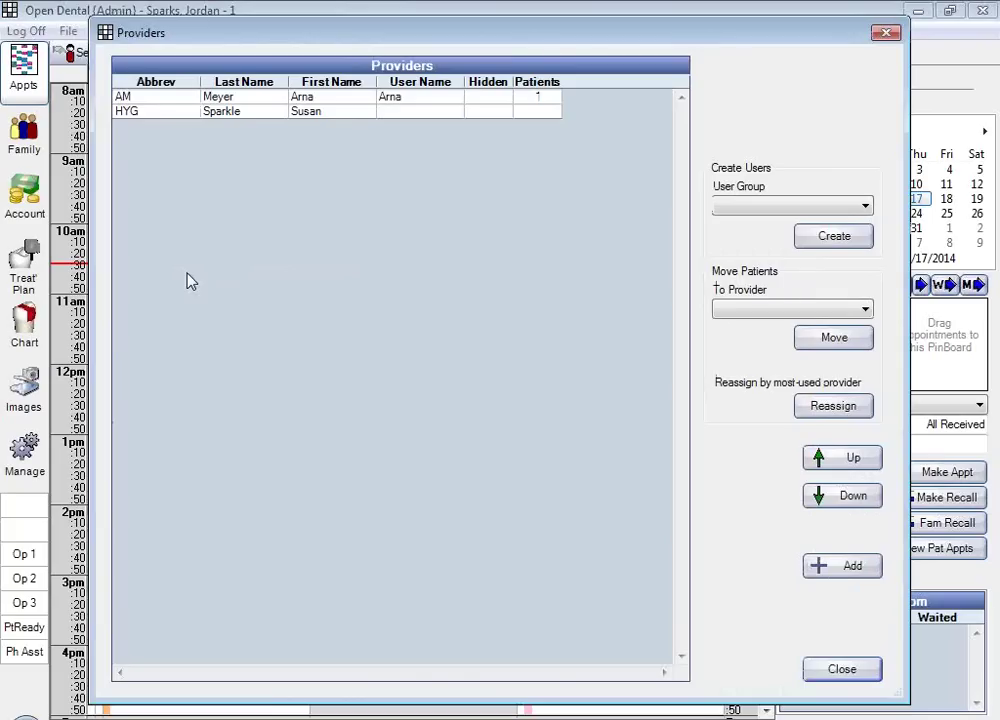
double_click(245, 99)
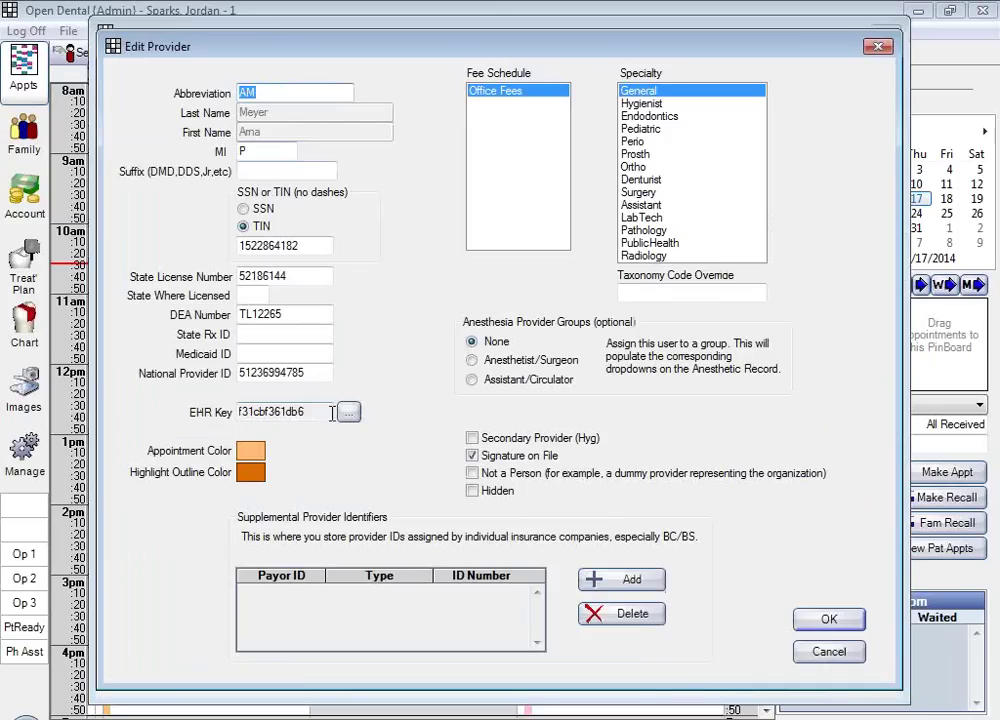
left_click(826, 621)
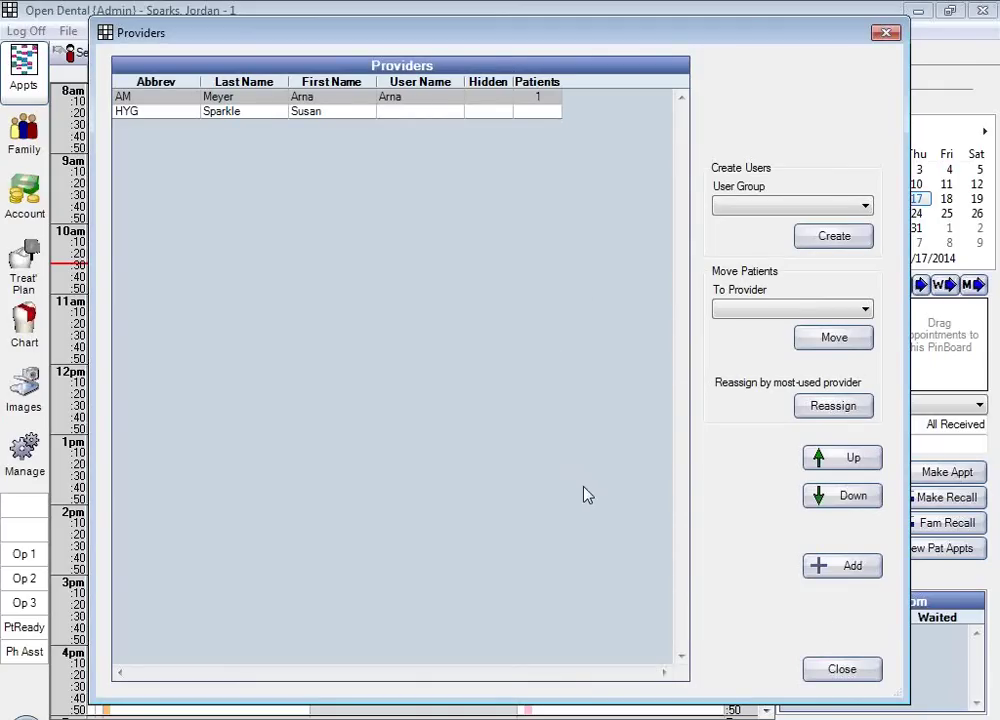
left_click(849, 668)
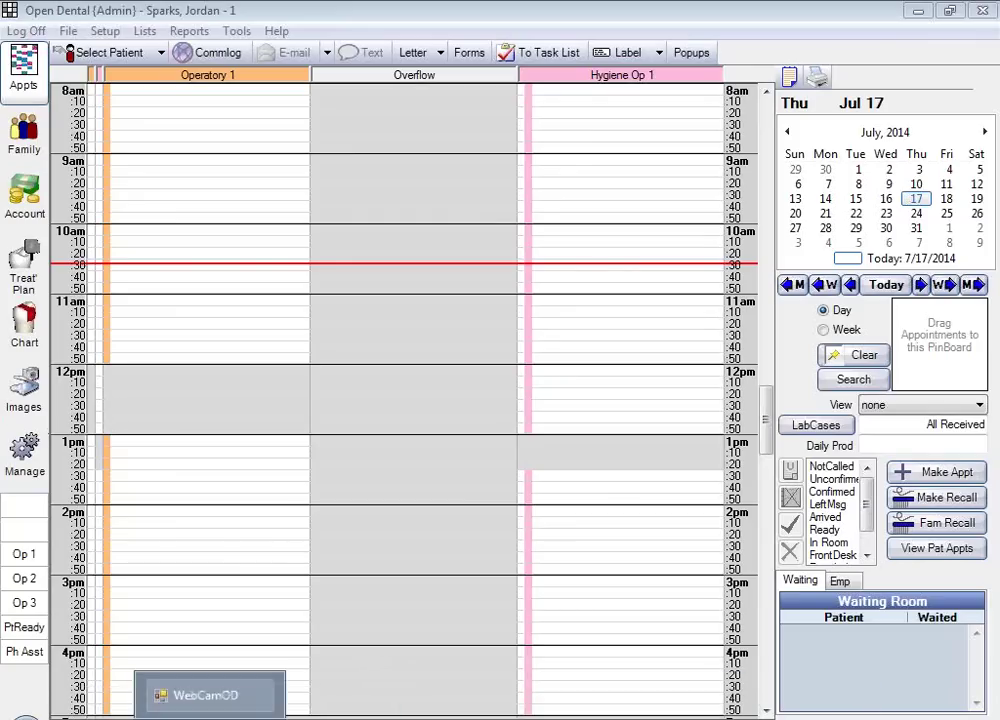
Step: Consult the webinar outline PDF, and check for code system updates with the Code System Importer in Open Dental's EHR Setup
left_click(760, 695)
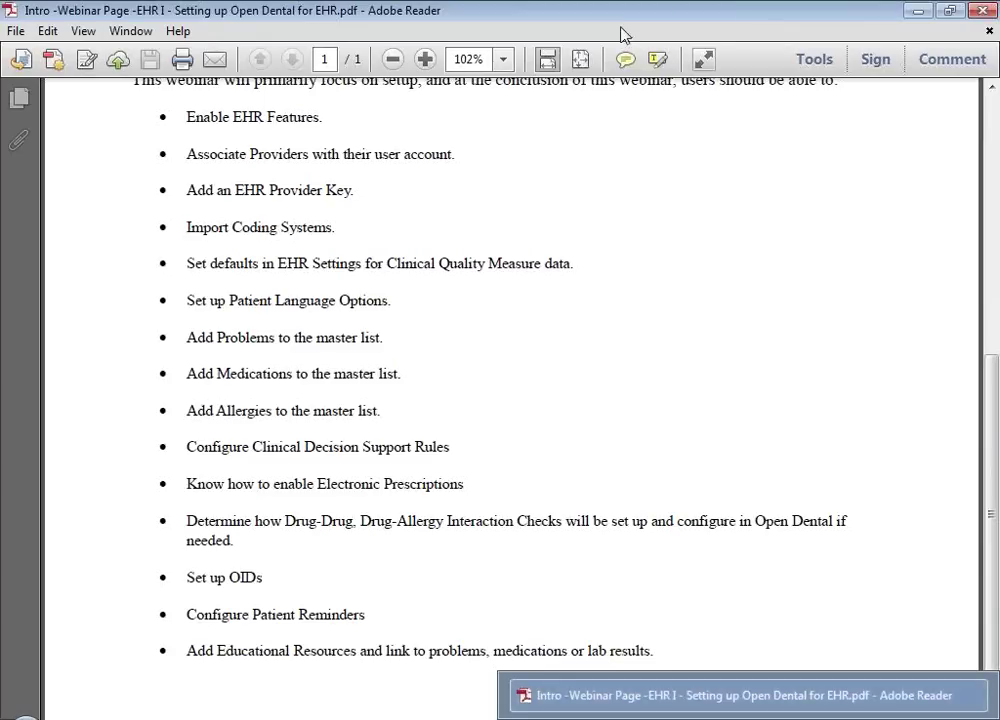
key("alt+Tab")
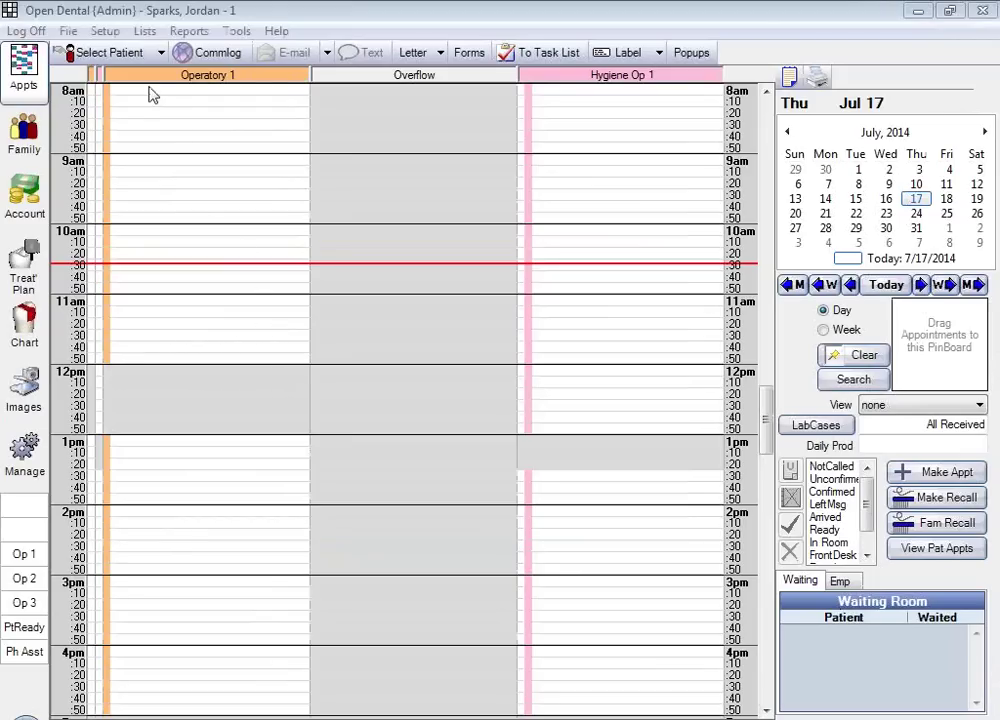
left_click(107, 33)
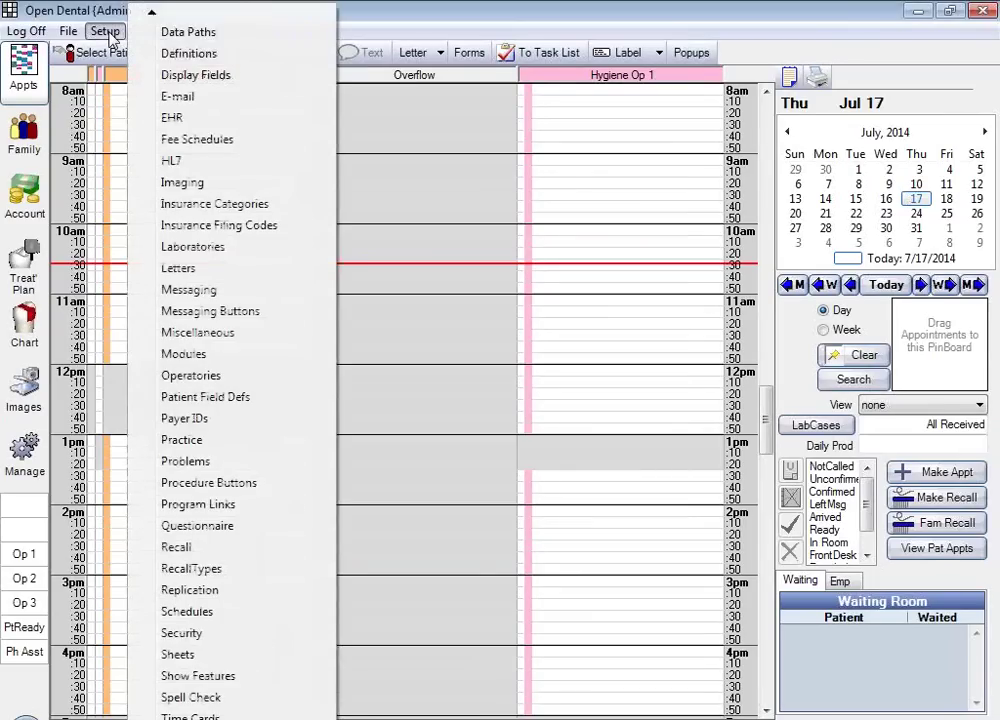
left_click(175, 121)
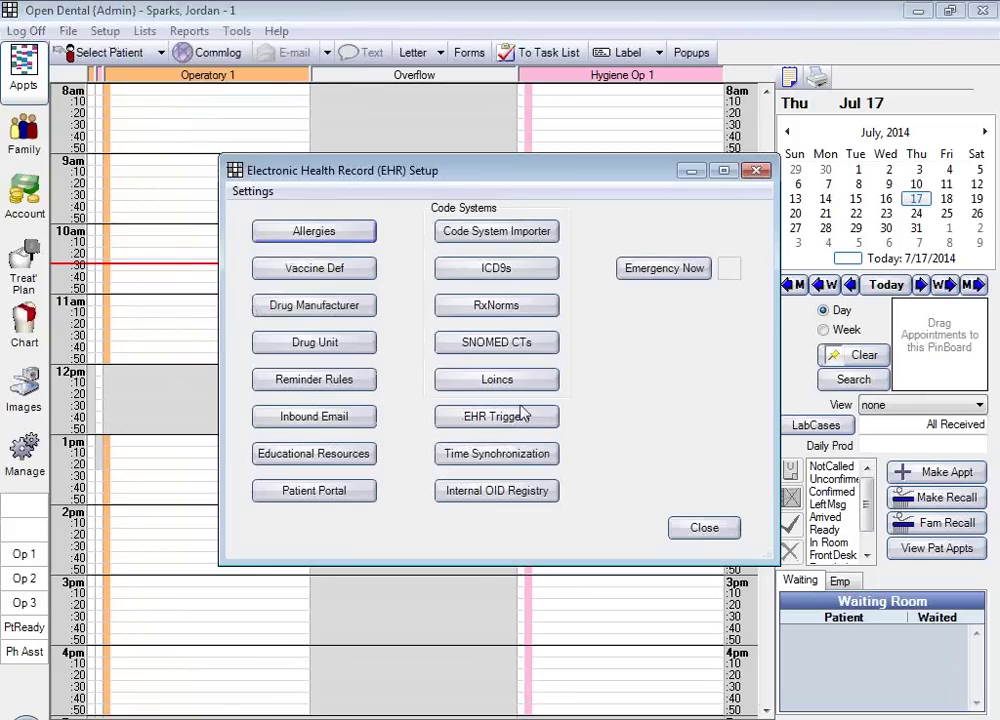
left_click(508, 236)
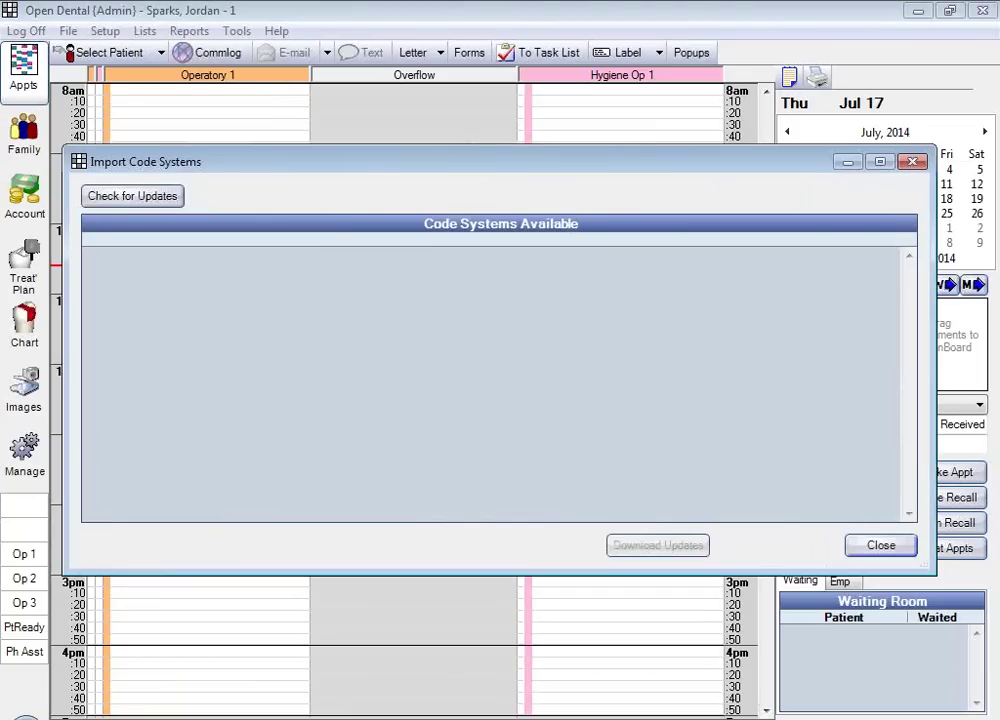
left_click(153, 200)
mouse_move(380, 715)
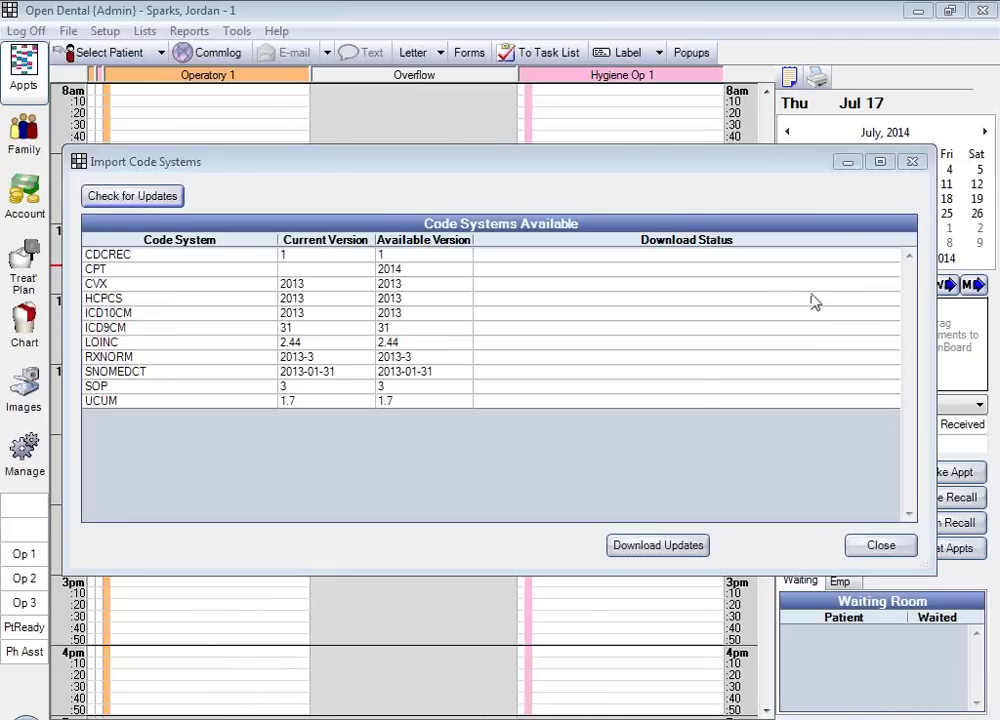
Step: Highlight the RXNORM, SNOMEDCT and LOINC entries one after another in the list of available code systems
left_click(137, 358)
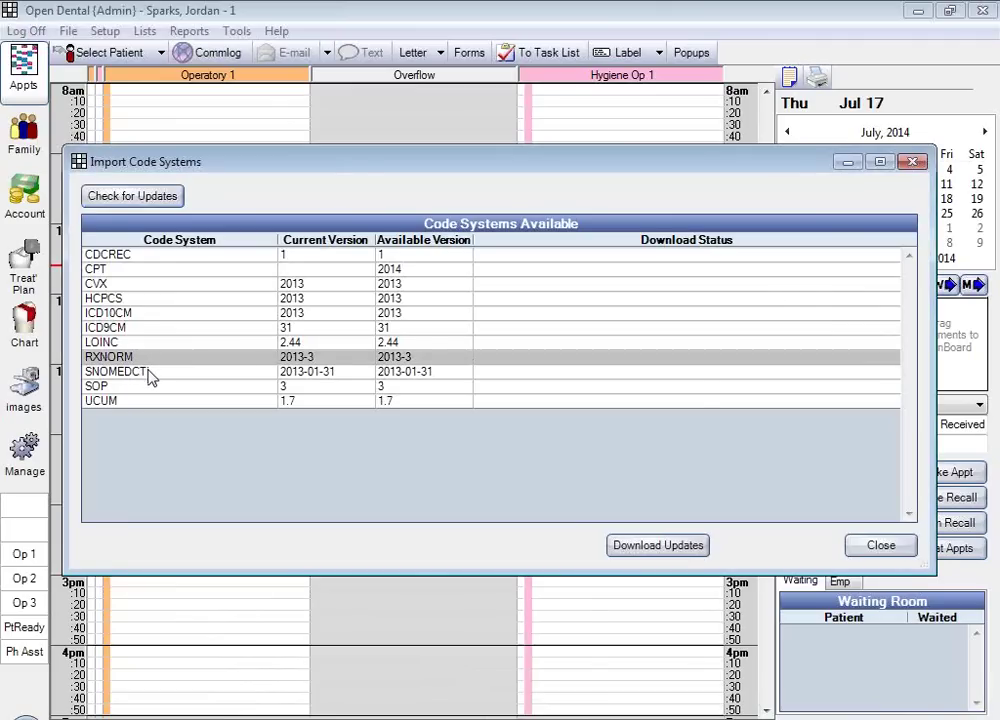
left_click(148, 376)
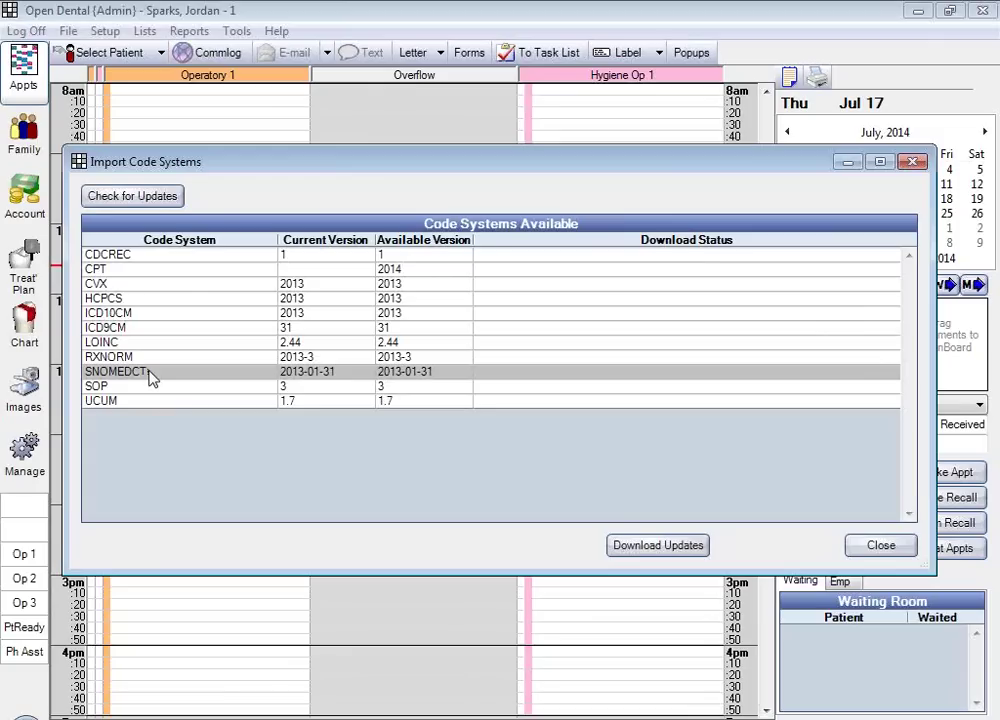
left_click(143, 345)
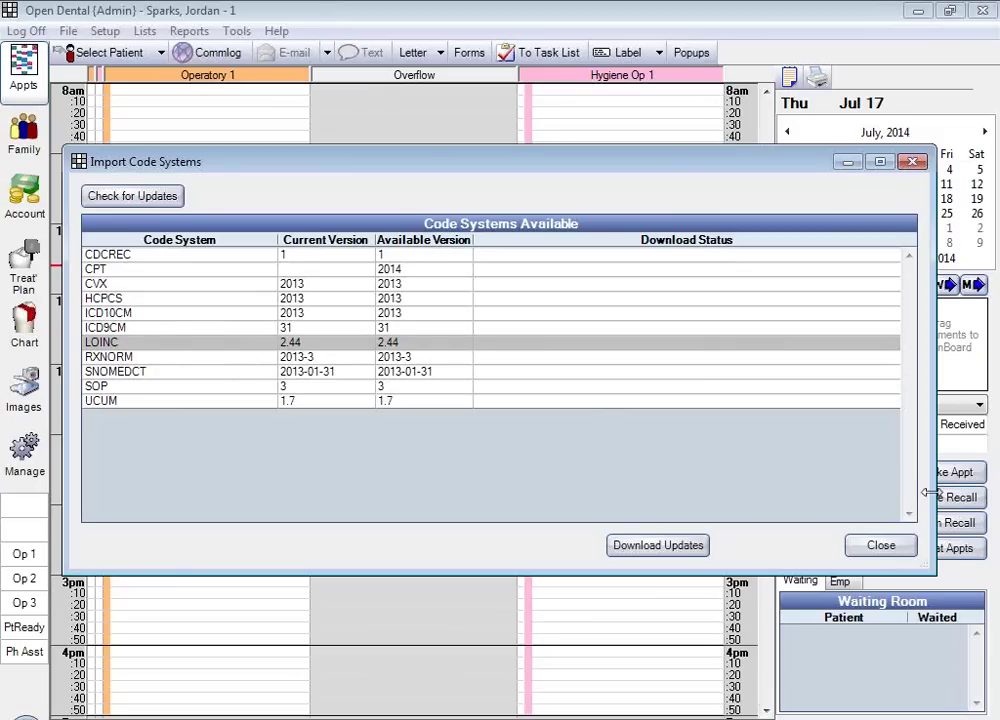
Step: Leave the code system import and review the default encounter and pregnancy diagnosis codes in the EHR Settings
left_click(912, 545)
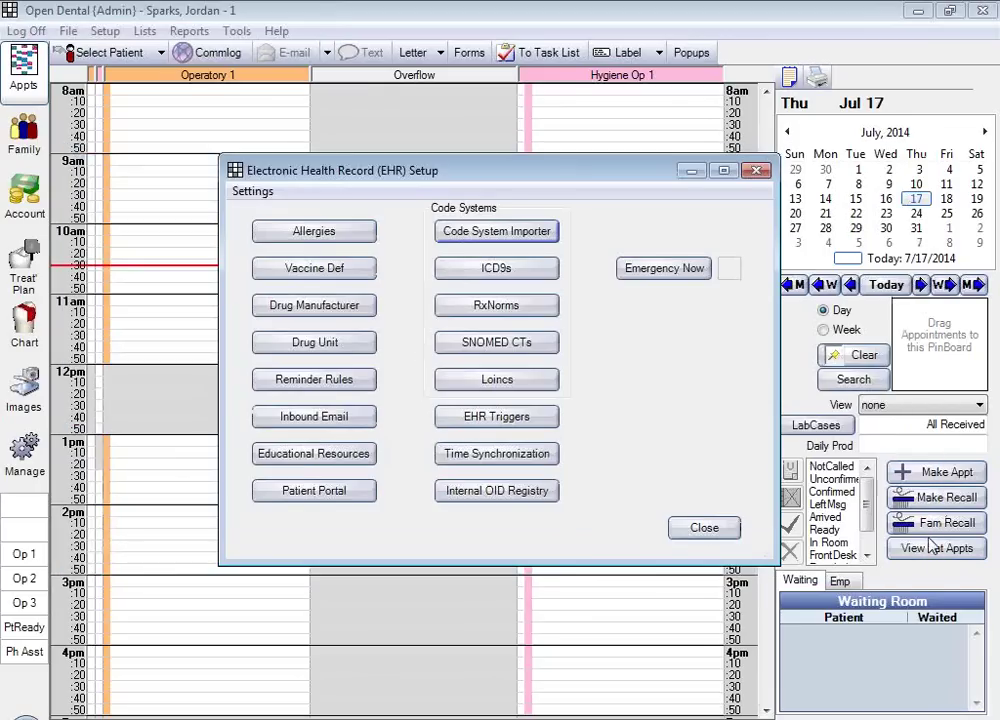
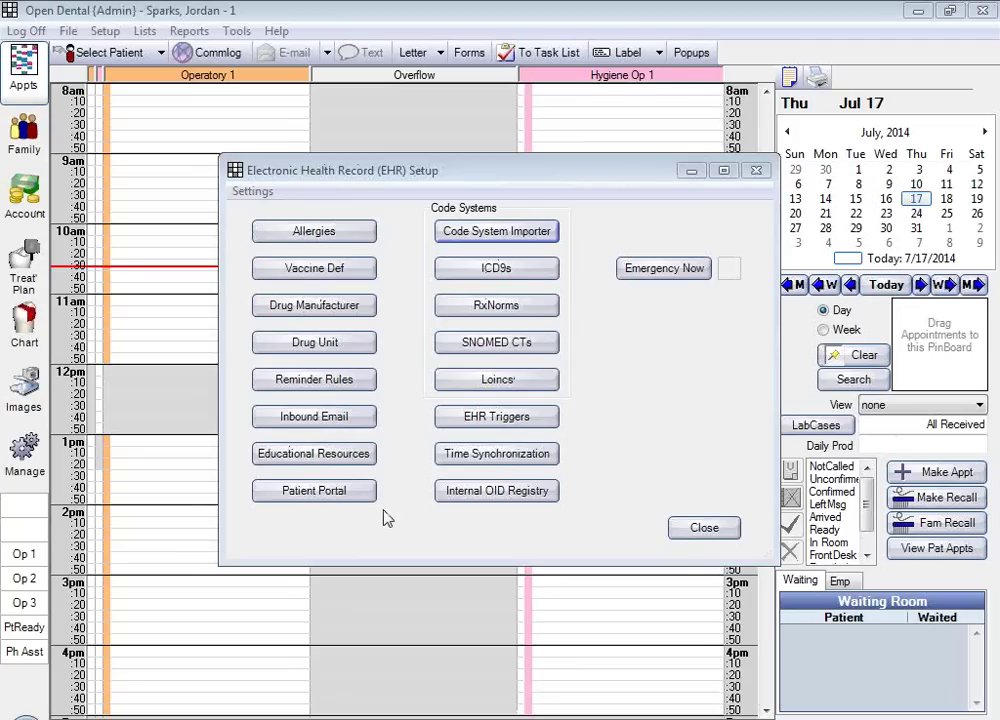
left_click(250, 192)
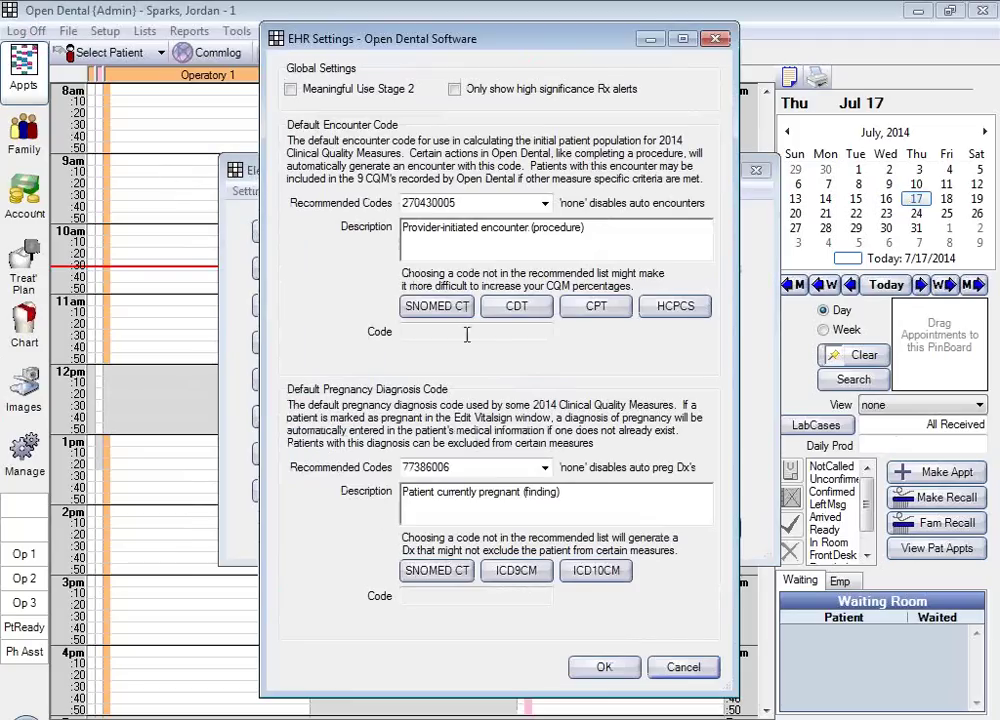
left_click(684, 667)
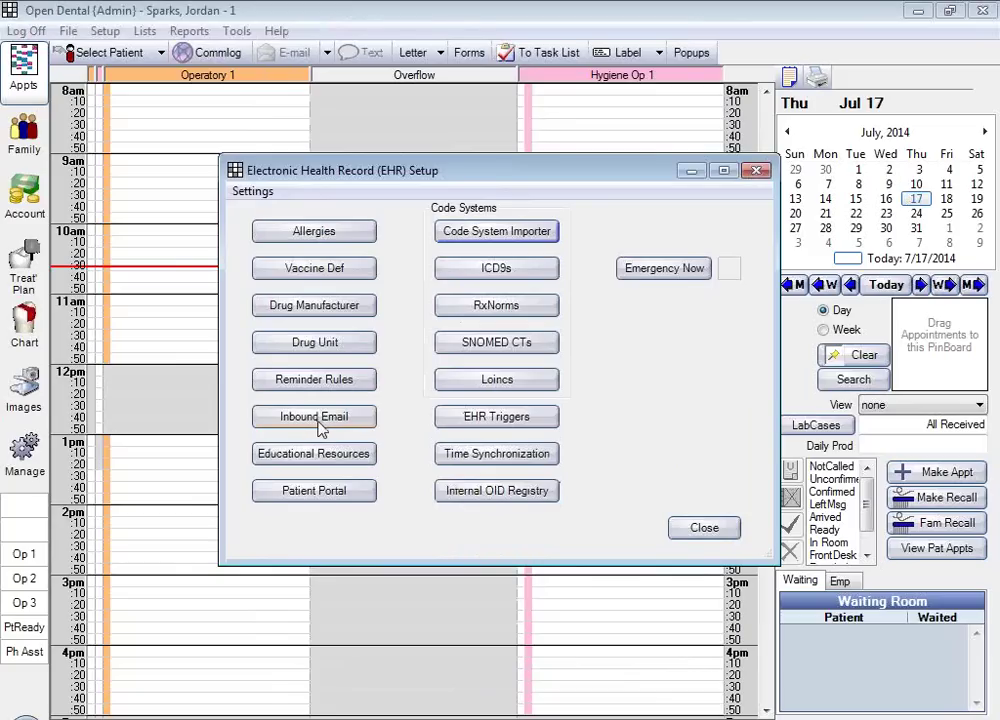
Step: Review the defined EHR Triggers and their trigger categories, highlighting the Coumadin Intervention entry
left_click(466, 418)
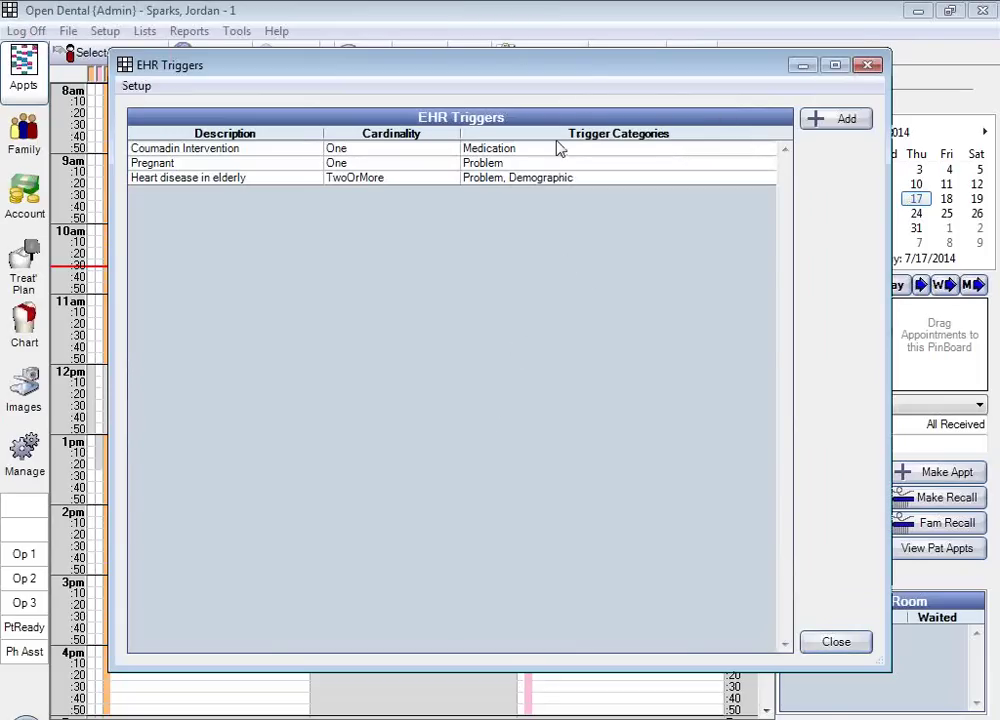
left_click(597, 153)
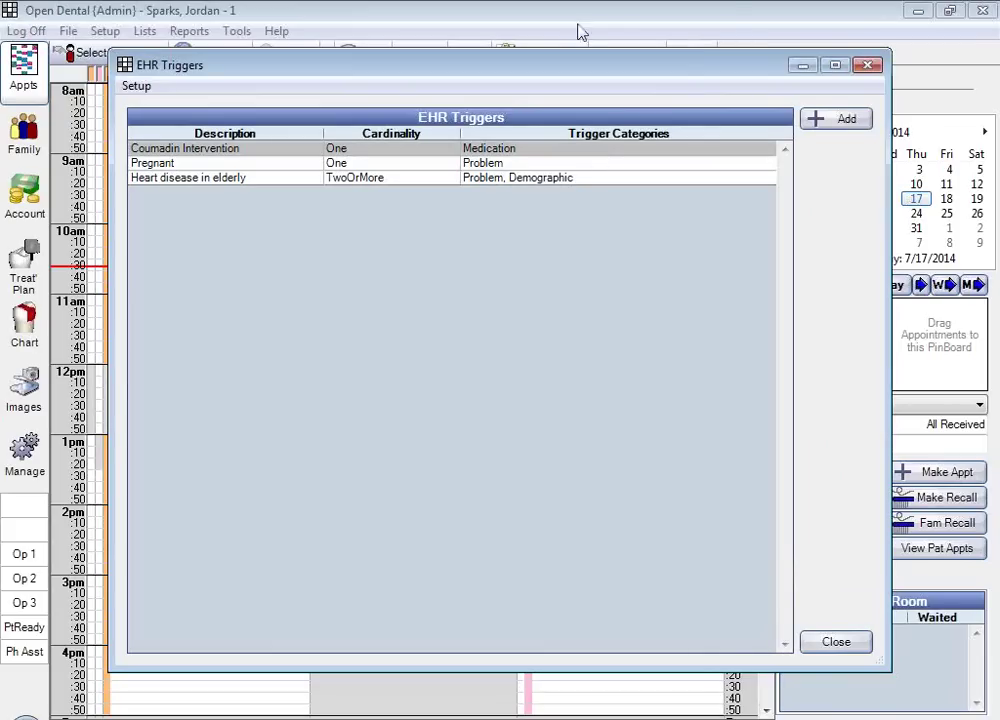
left_click(835, 65)
left_click(982, 10)
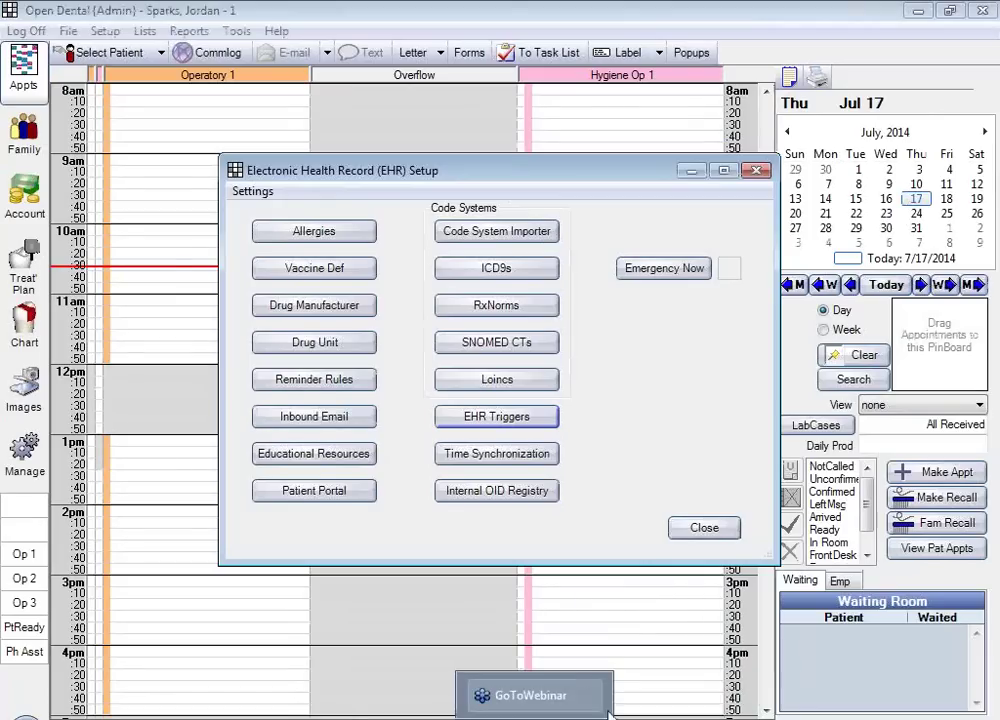
left_click(535, 718)
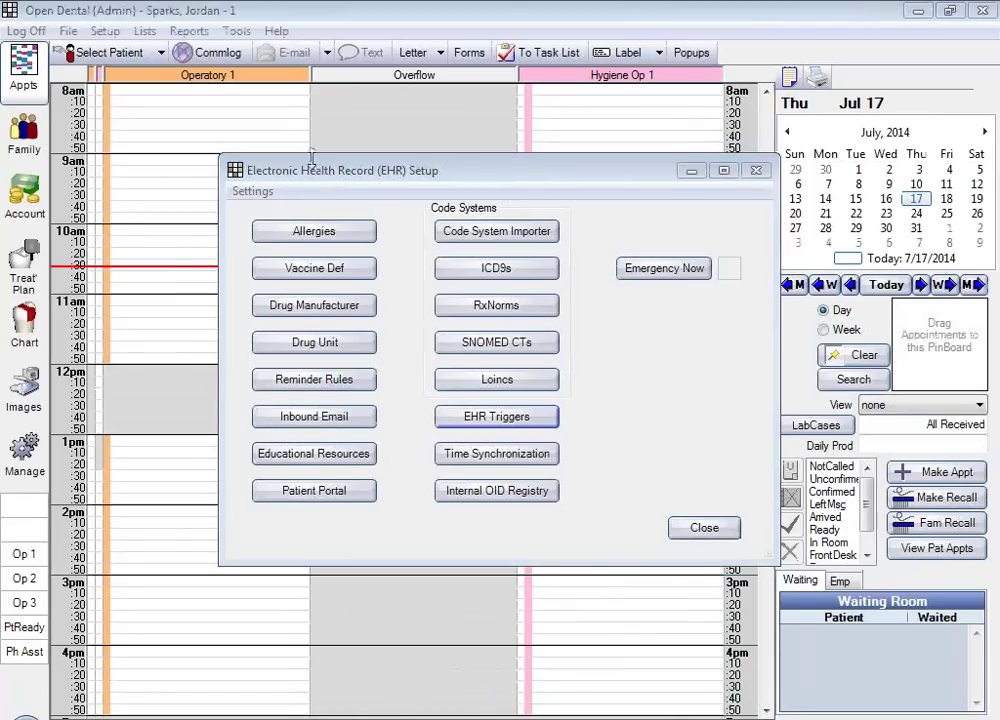
Step: Check the recommended default encounter codes in the EHR Settings, accept the settings and leave the EHR Setup
left_click(252, 191)
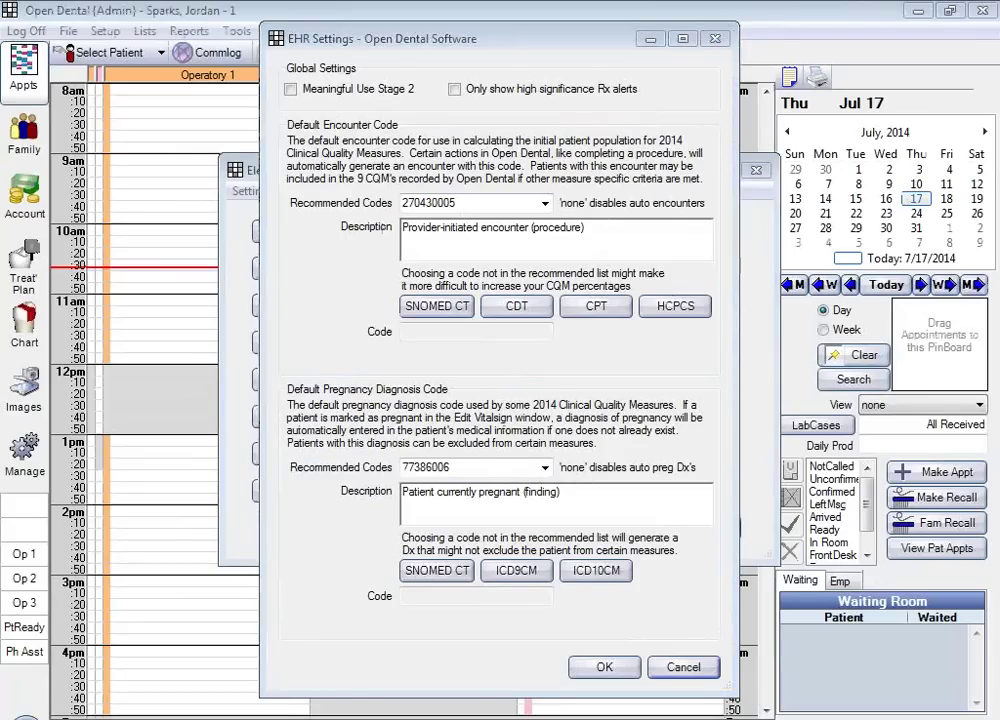
left_click(546, 205)
left_click(546, 205)
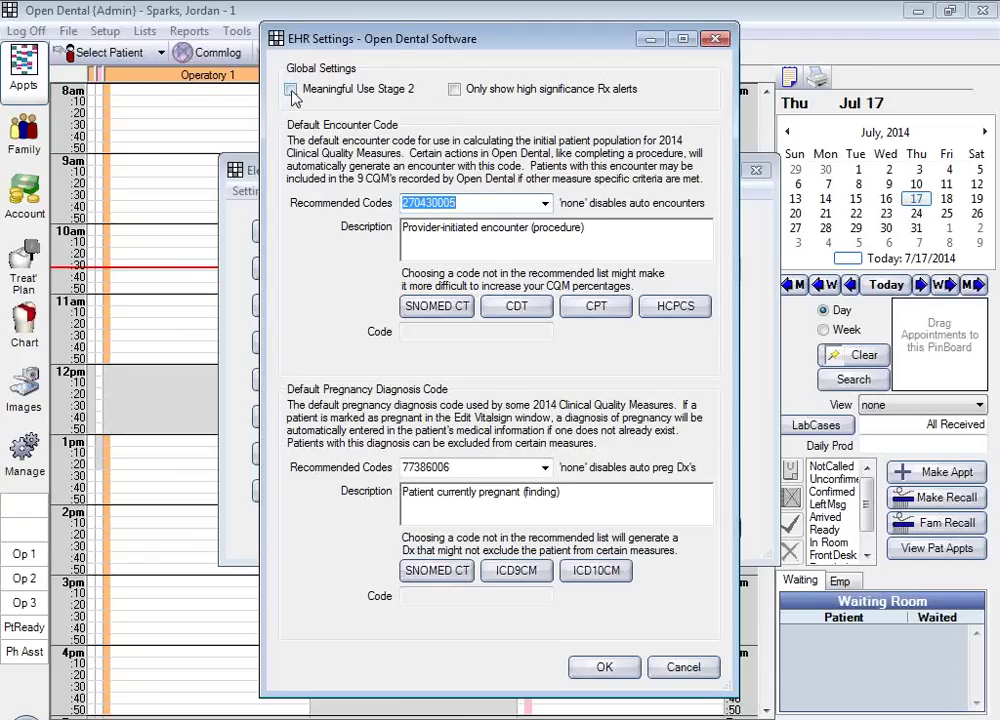
left_click(610, 670)
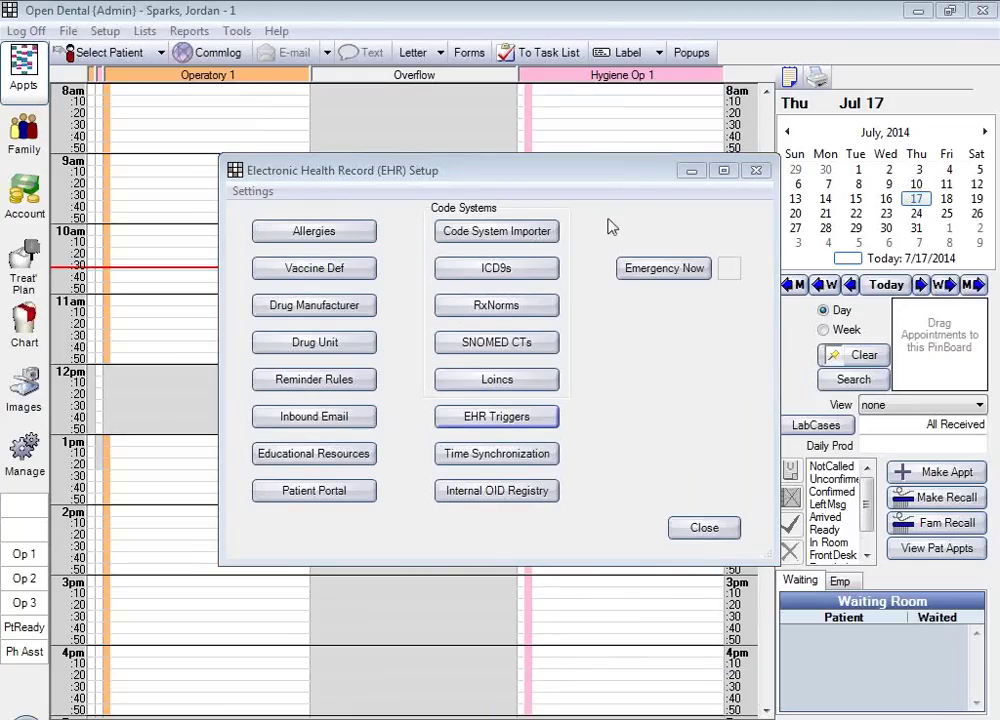
left_click(757, 173)
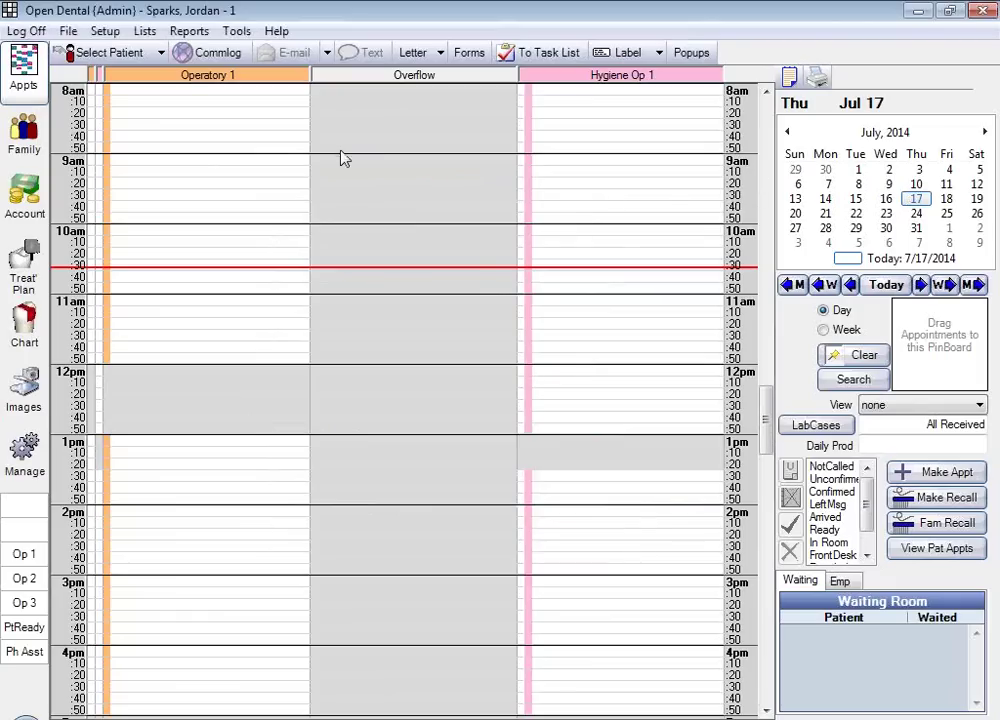
Step: Review the languages used by patients in the Miscellaneous setup, highlighting Armenian among all languages and checking the custom language field
left_click(105, 33)
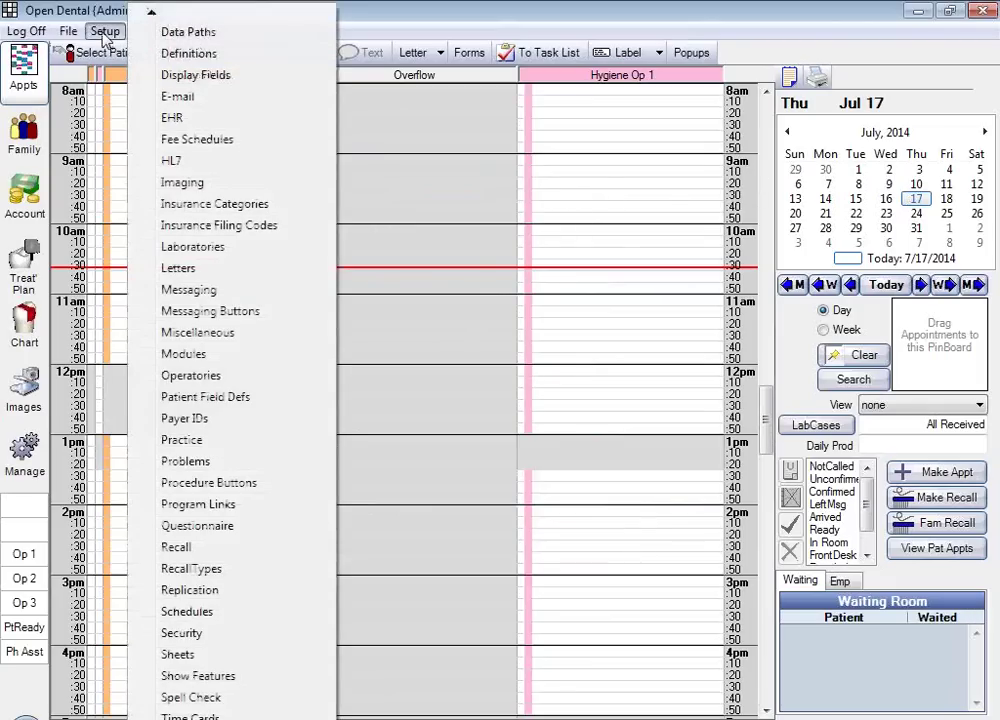
left_click(213, 335)
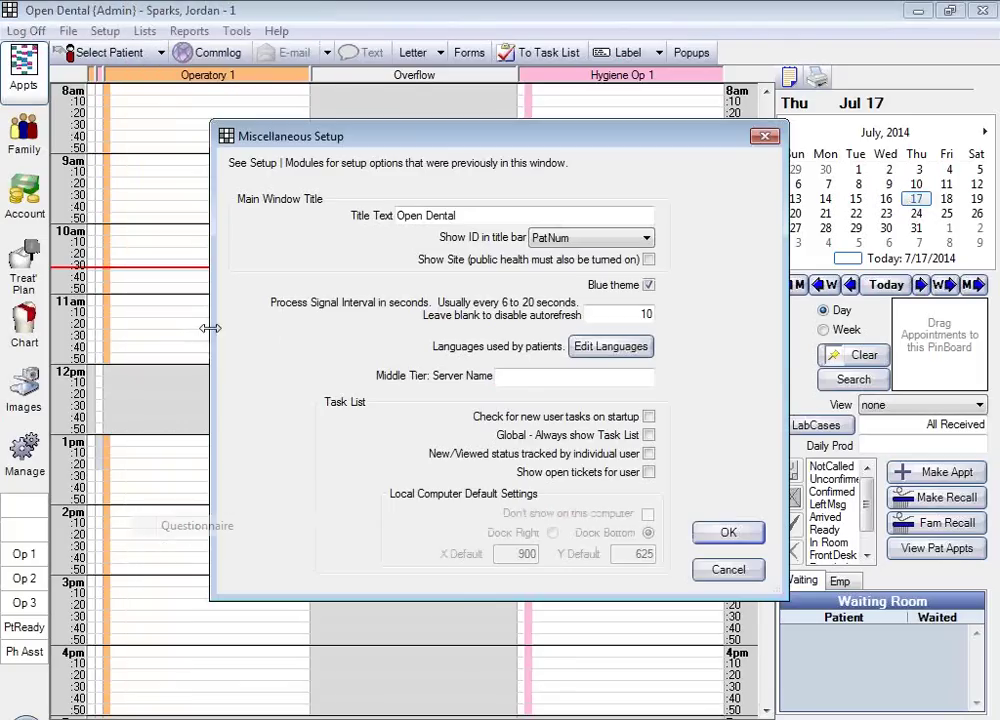
left_click(603, 347)
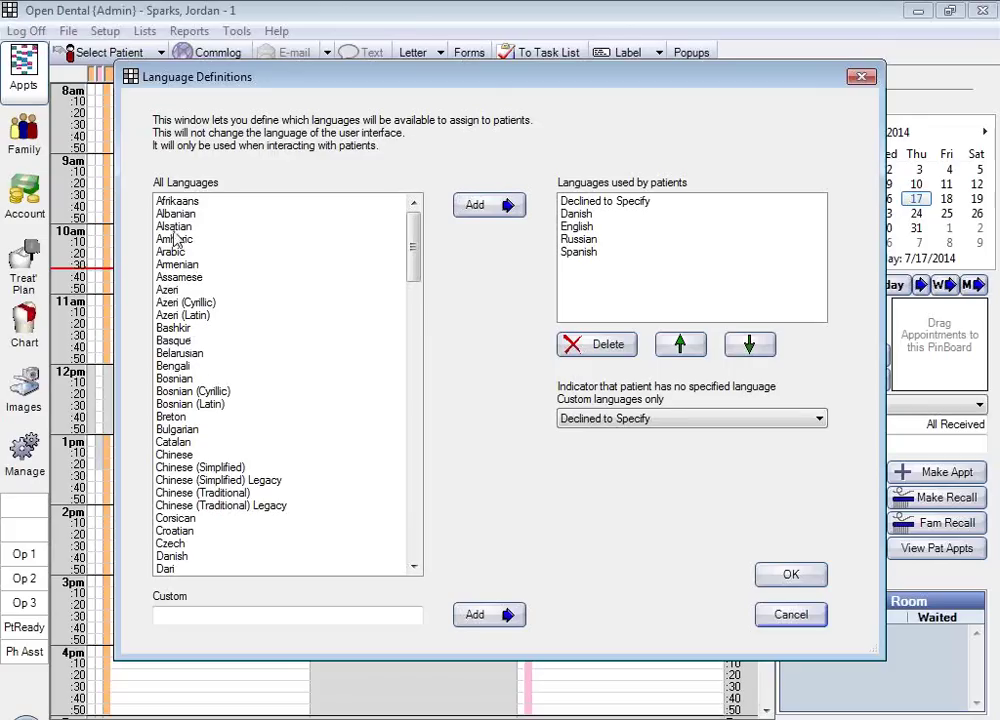
left_click(180, 265)
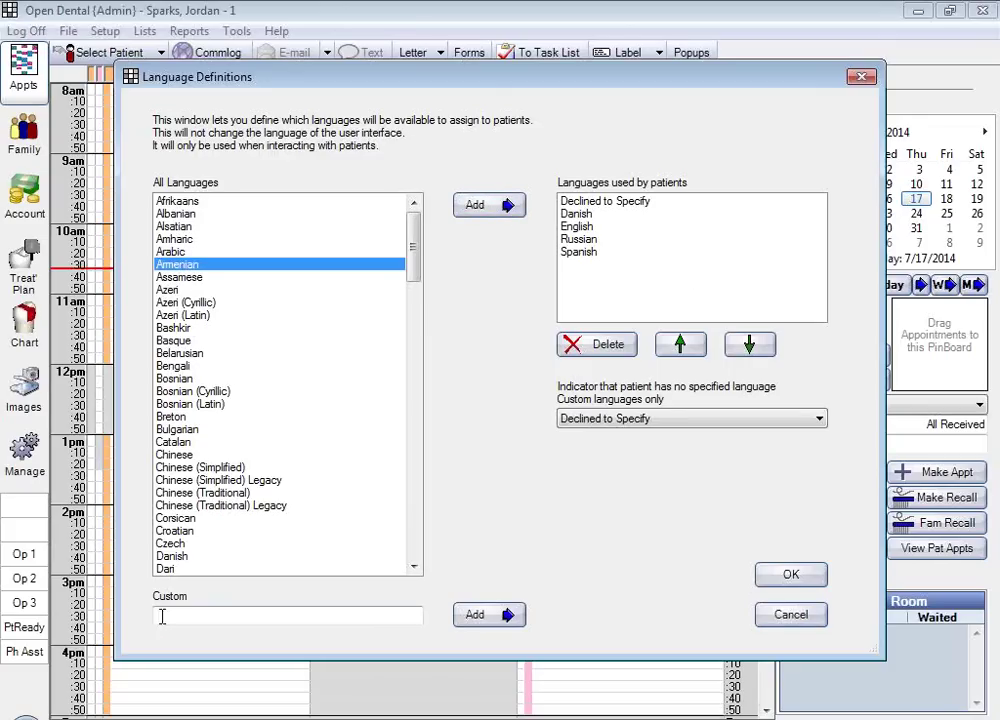
left_click(194, 614)
left_click(797, 619)
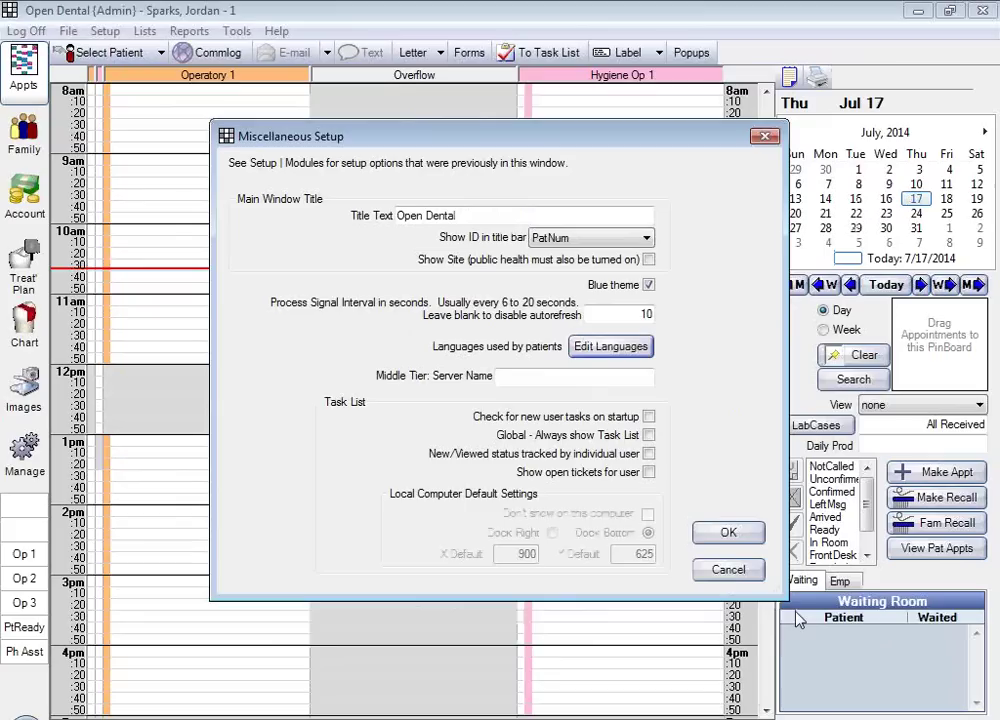
left_click(728, 570)
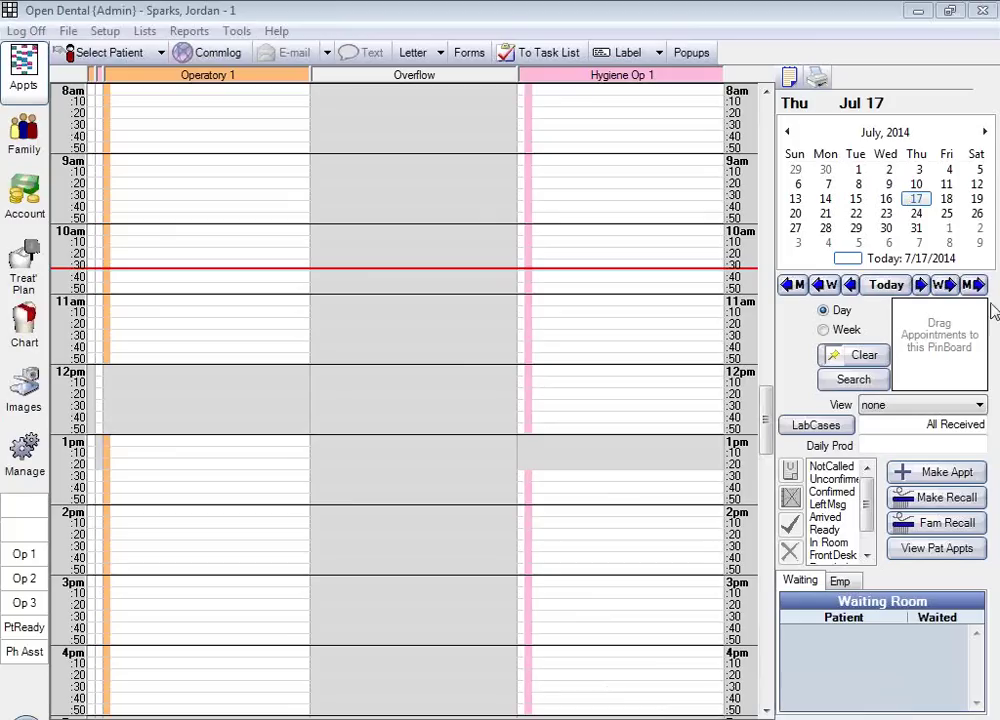
Step: Try adding a medical problem definition with the description "Problem" and open the SNOMED CT code search for it
left_click(105, 31)
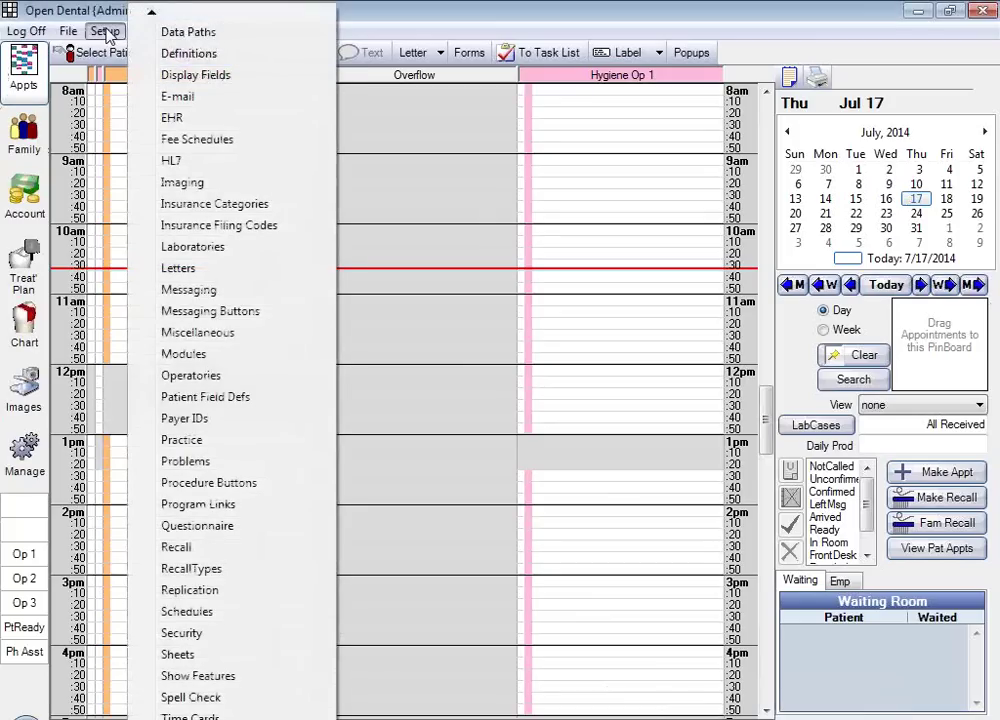
left_click(205, 469)
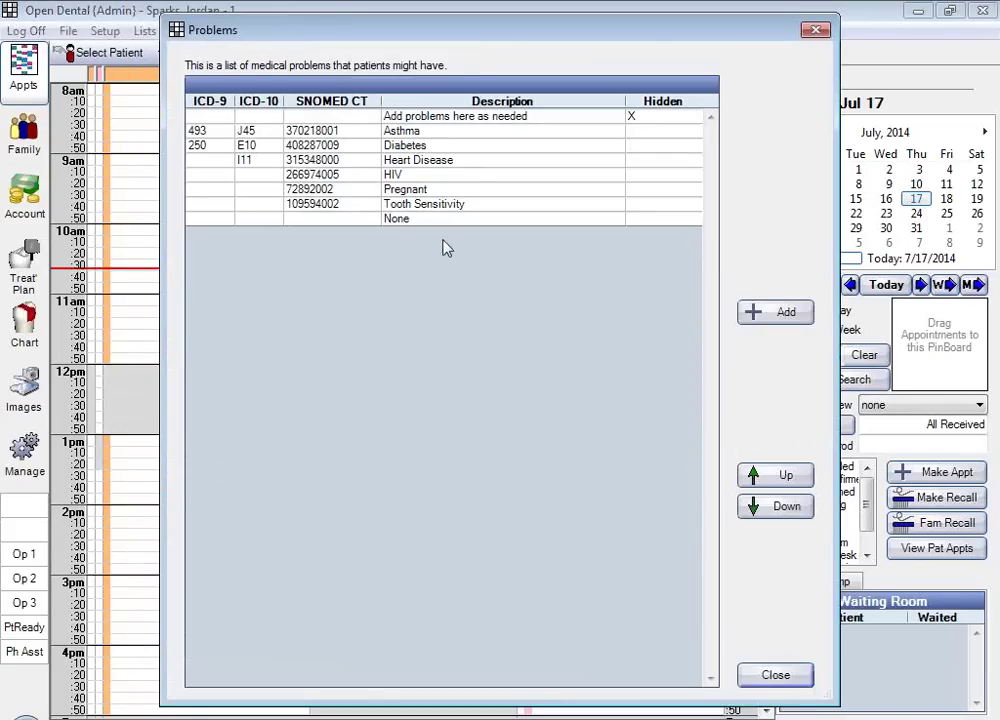
left_click(779, 316)
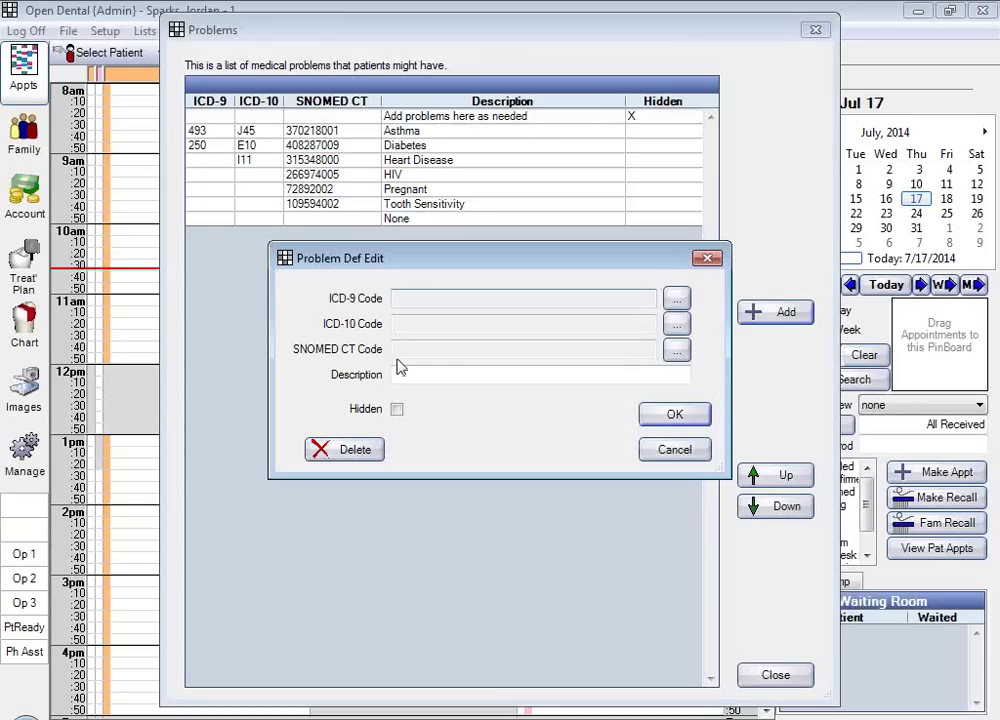
left_click(411, 374)
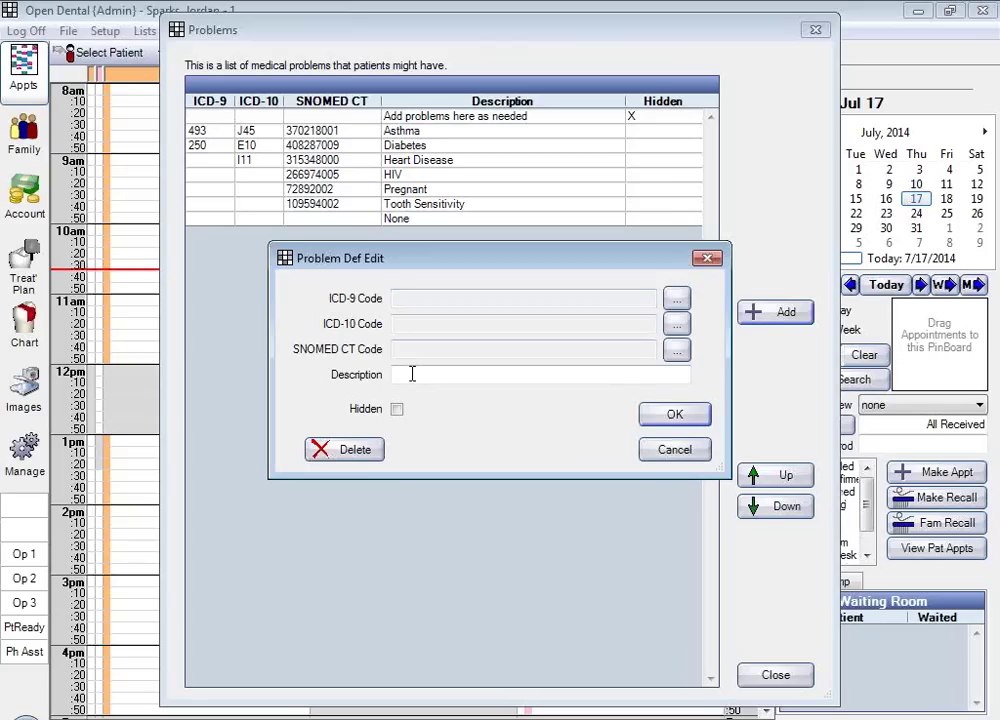
type("Problem")
left_click(687, 352)
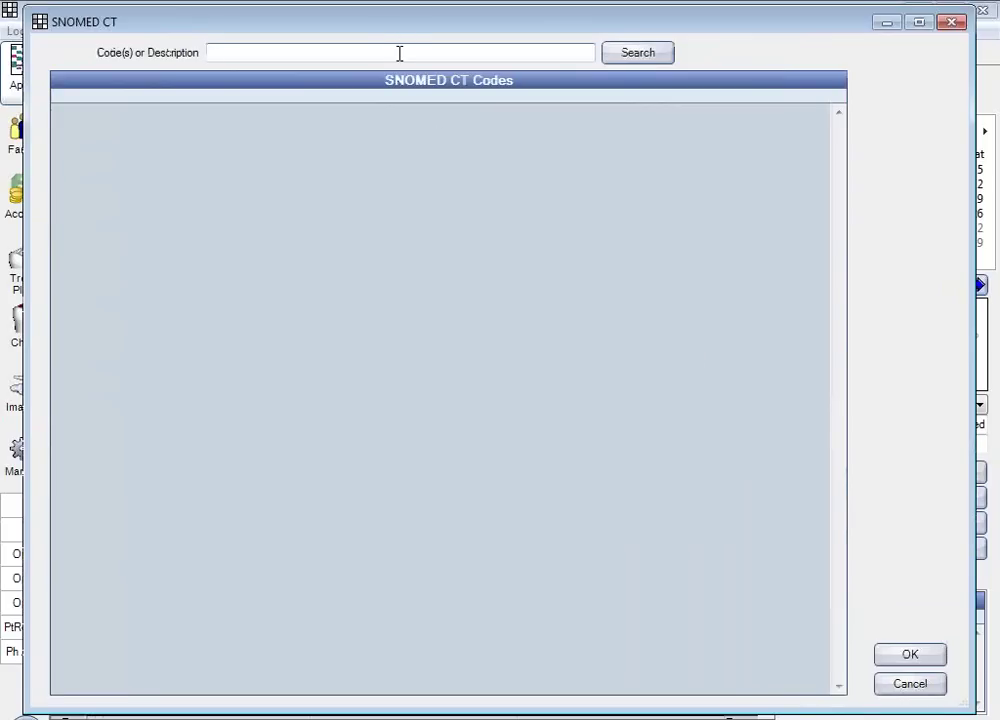
left_click(620, 60)
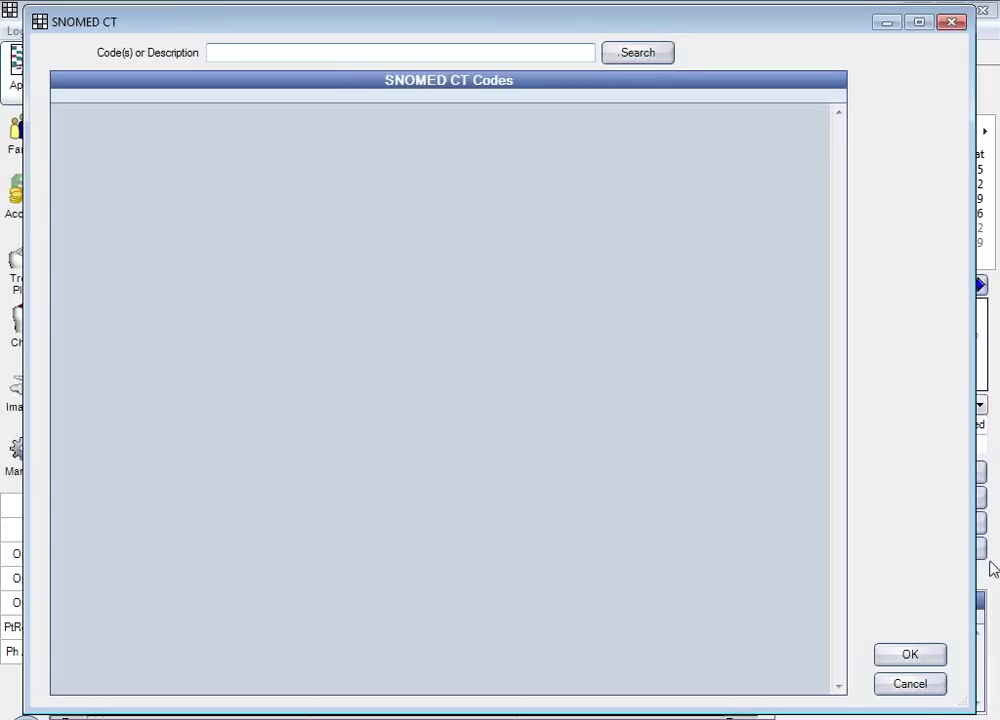
left_click(910, 684)
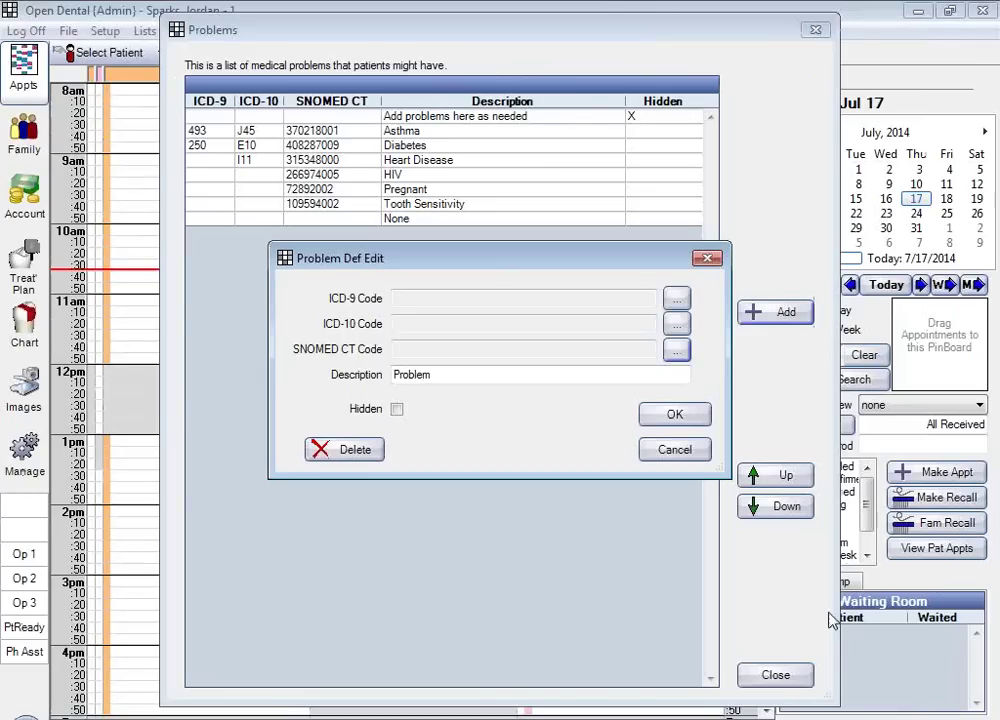
left_click(690, 452)
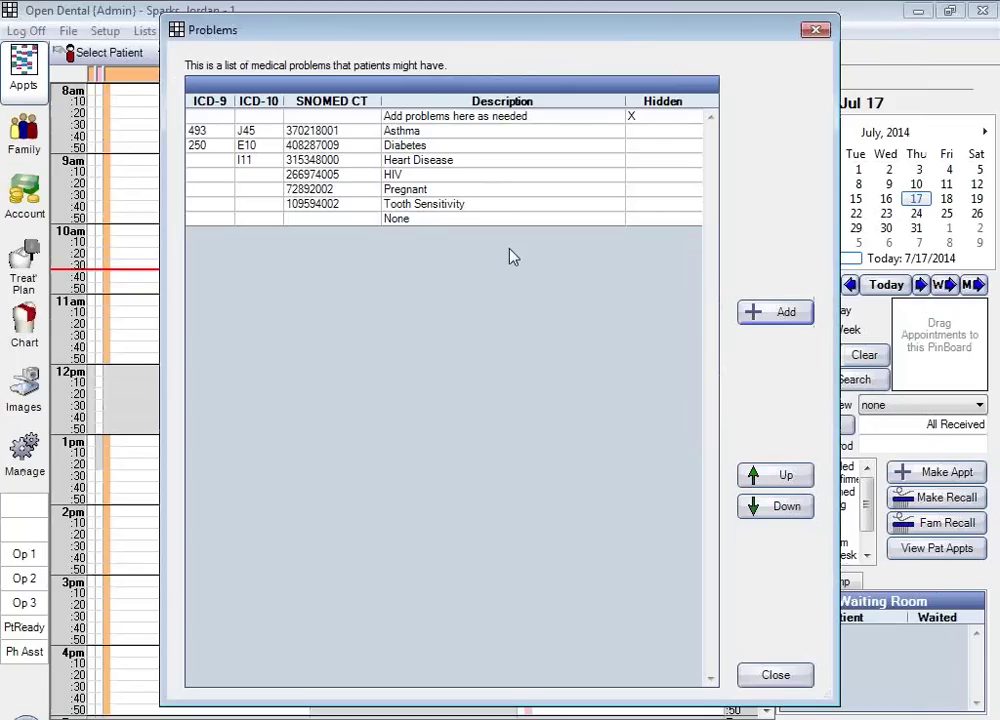
left_click(768, 675)
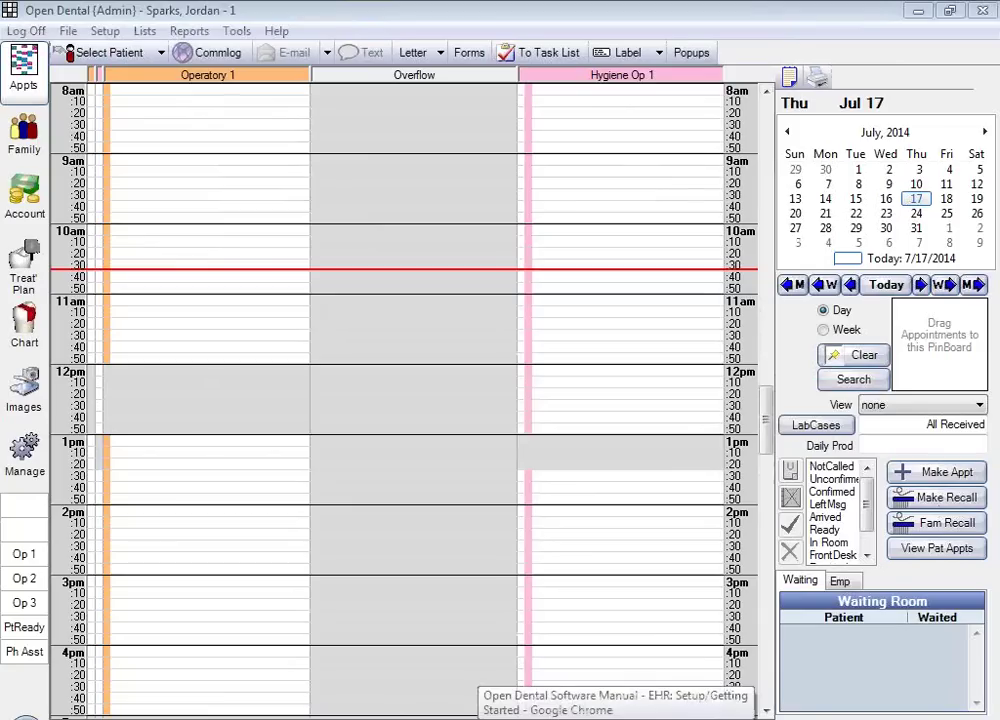
Step: Review the Medications list with the generic names and RxNorm codes of the drugs
left_click(145, 32)
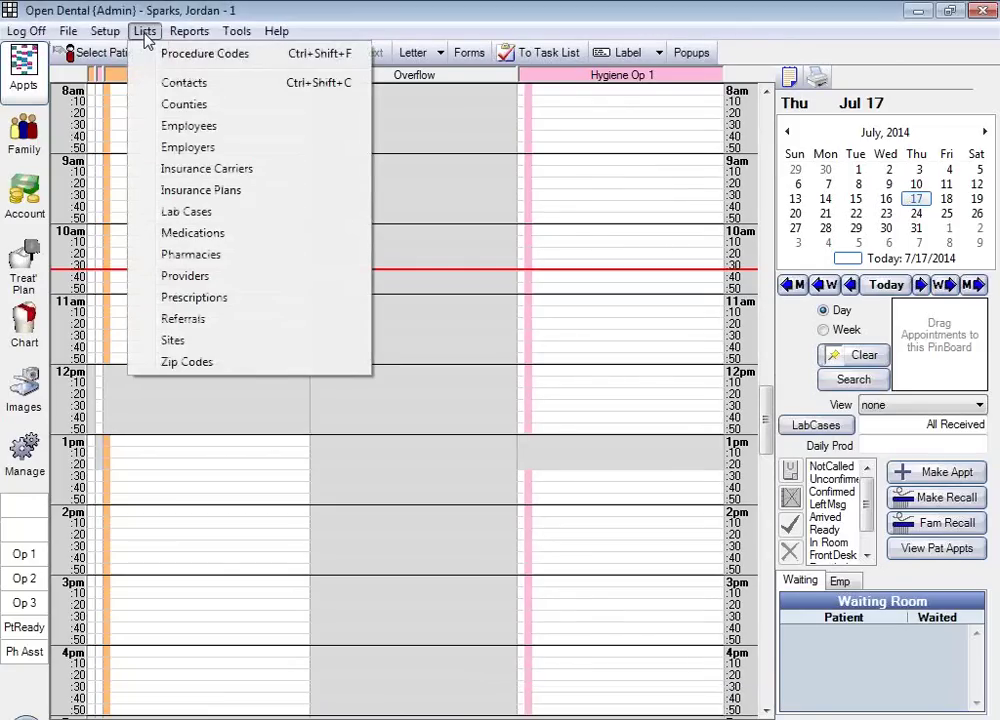
left_click(209, 242)
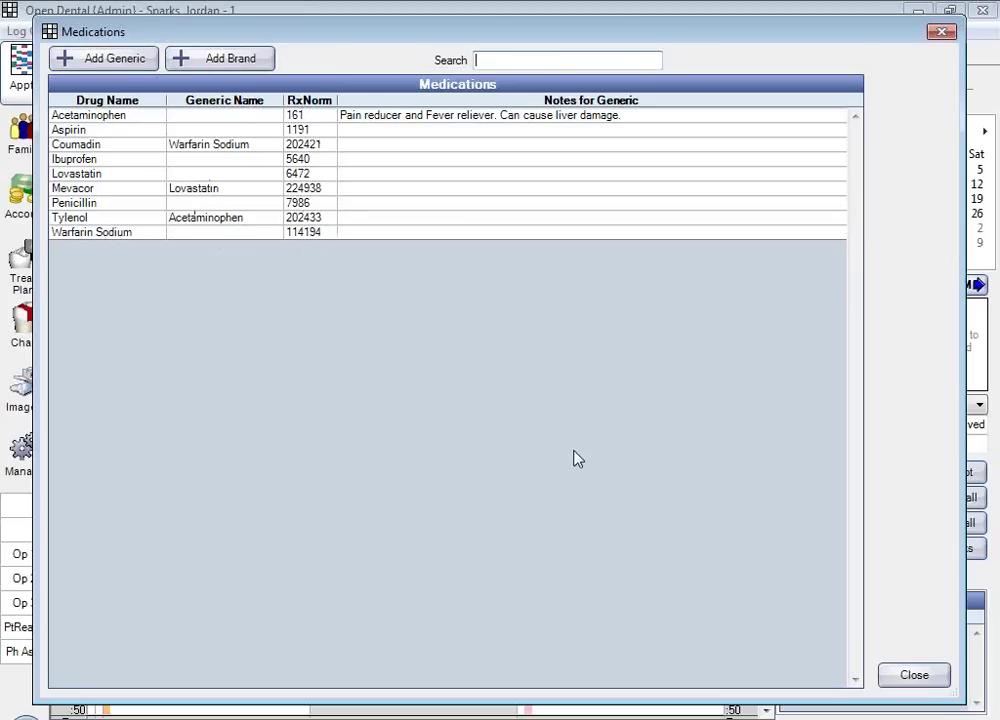
left_click(937, 678)
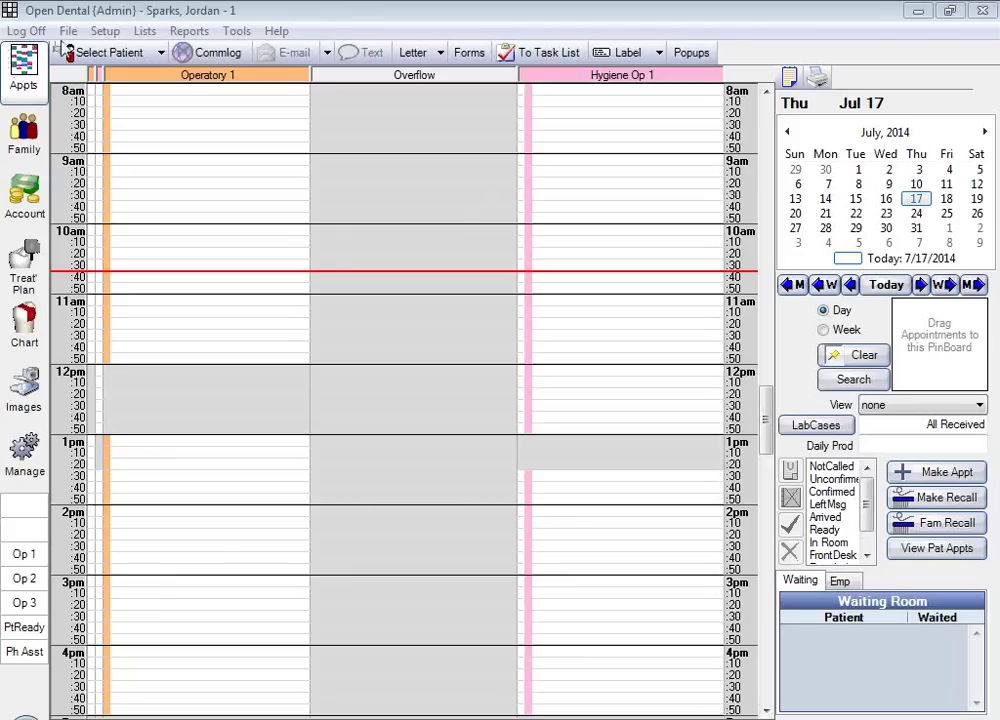
Step: Try adding an allergy definition with the description "Test" to the allergy list in the EHR Setup
left_click(105, 31)
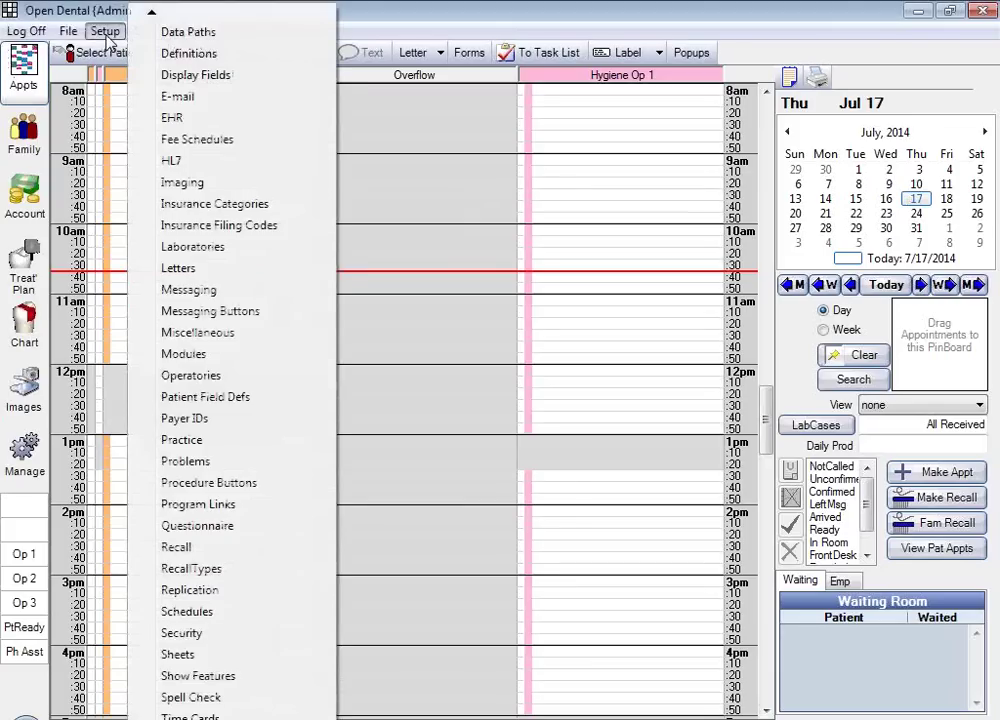
left_click(174, 120)
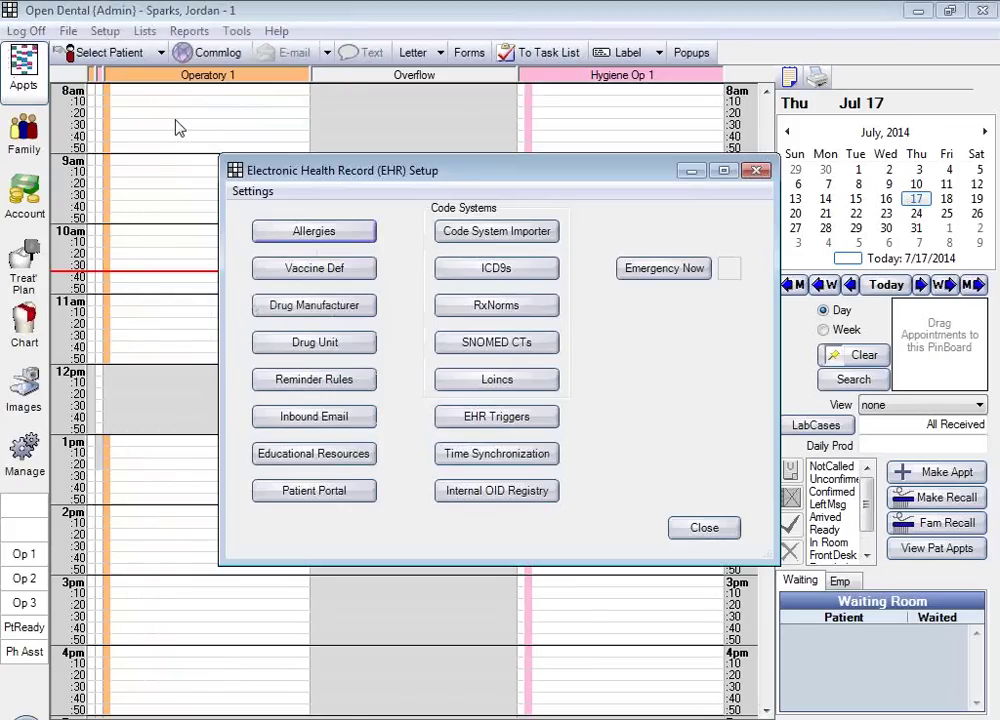
left_click(310, 235)
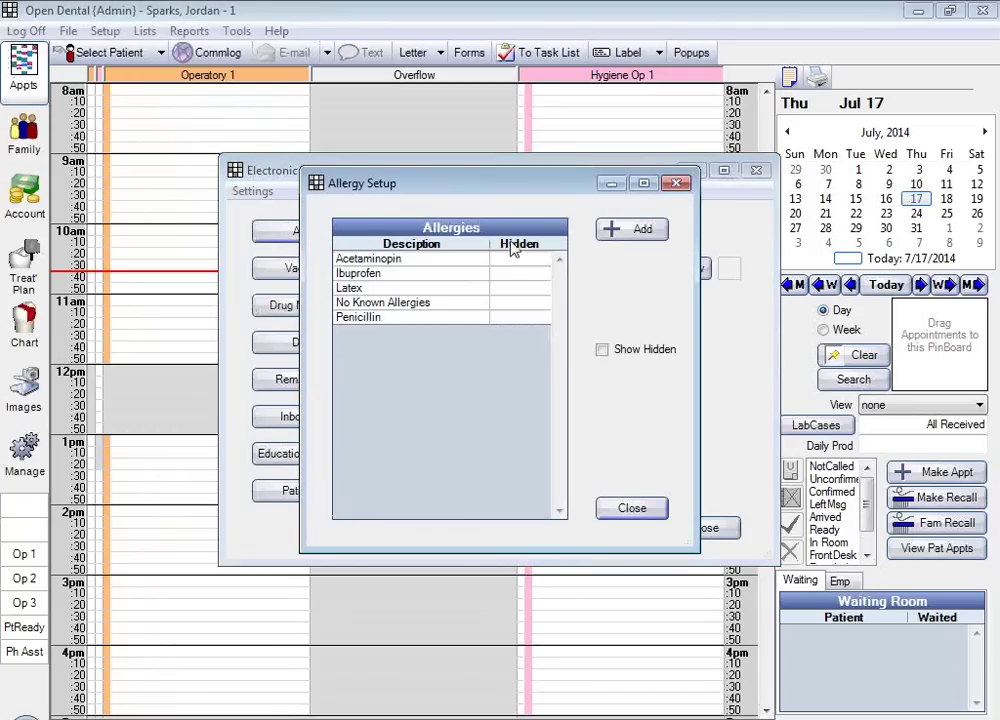
left_click(618, 231)
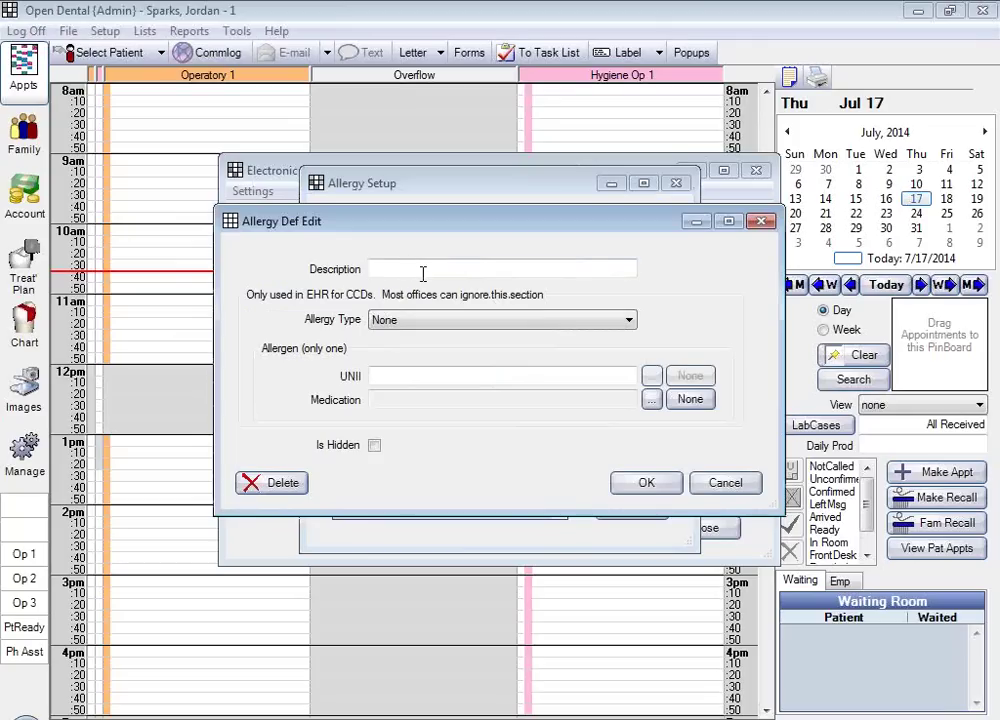
type("Test")
left_click(724, 483)
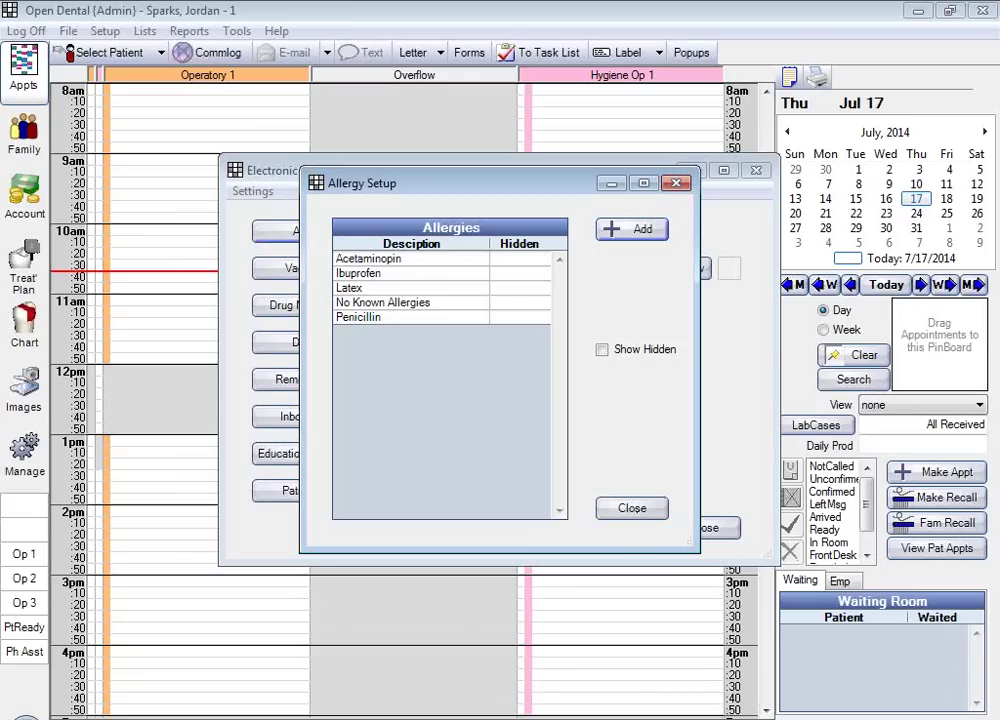
Step: Close the allergy list and the EHR Setup
left_click(630, 508)
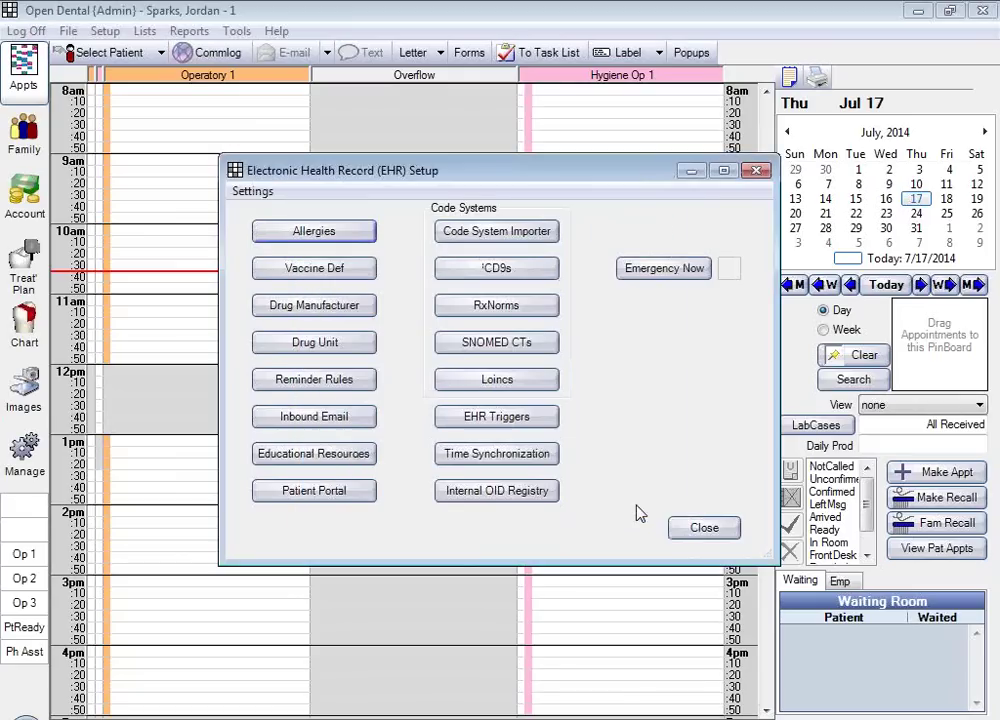
left_click(704, 527)
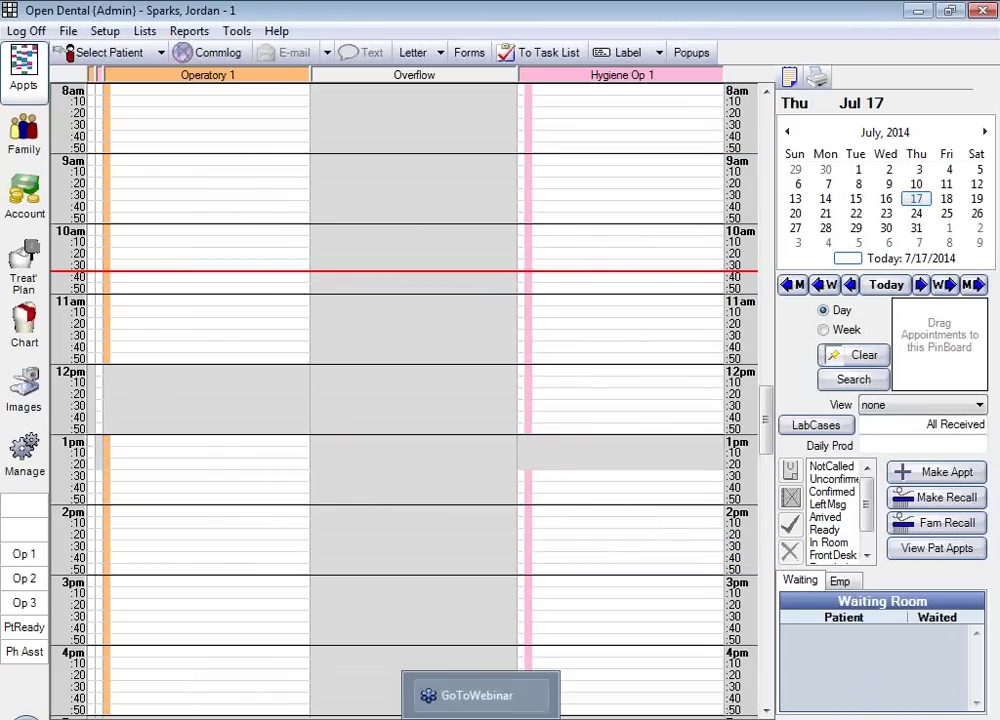
key("alt+Tab")
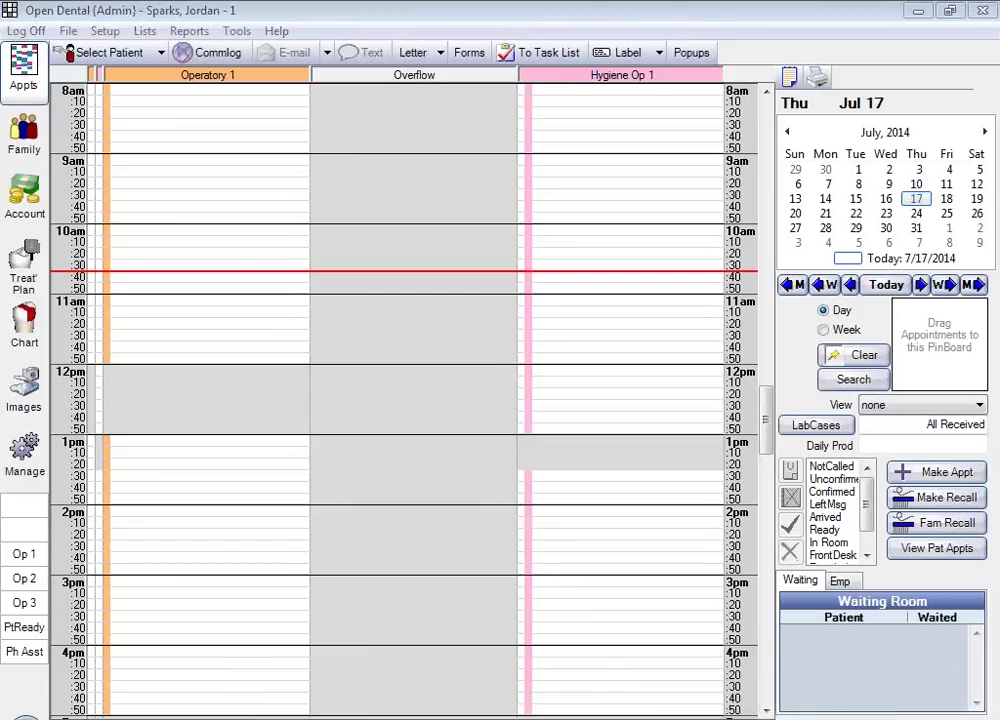
Step: Open the Coumadin Intervention trigger from the EHR Triggers and review its conditions, instructions and description
left_click(105, 31)
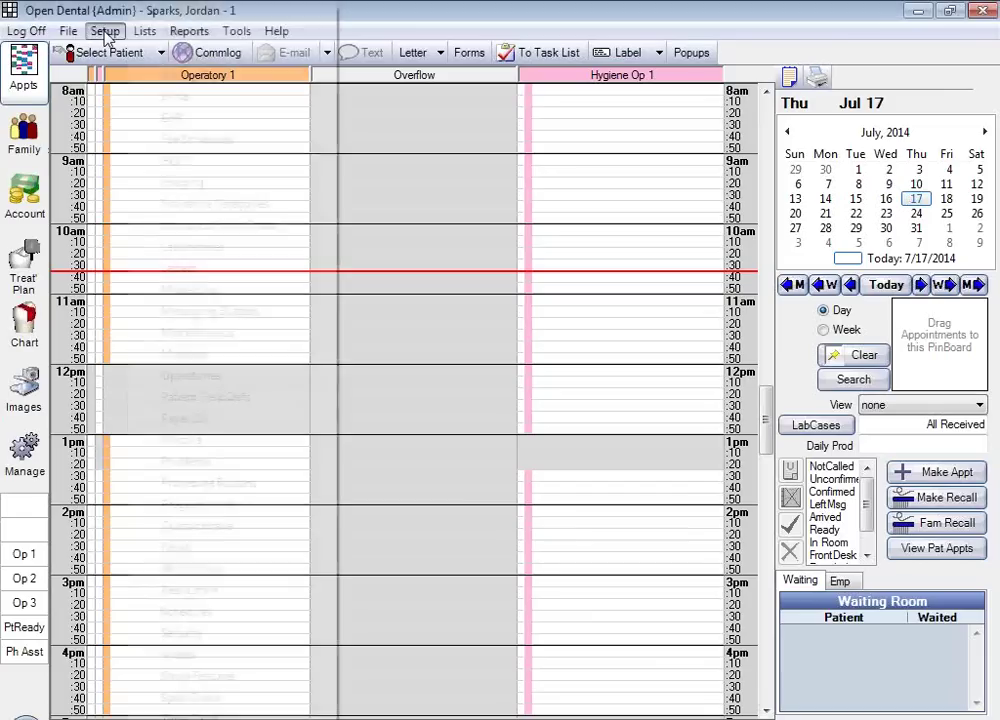
left_click(172, 118)
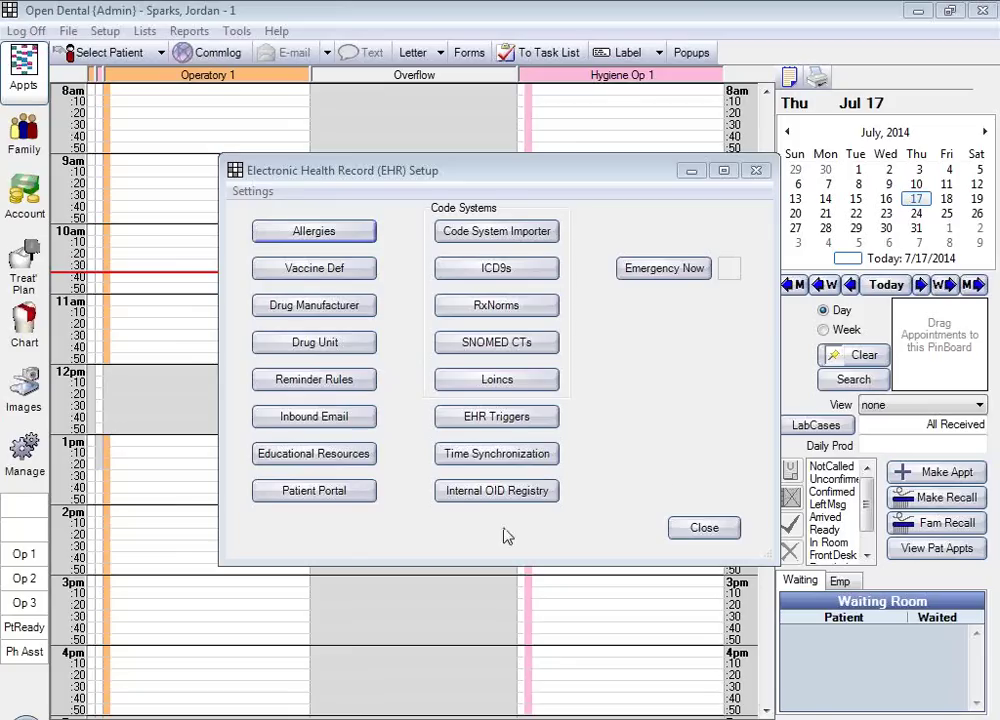
left_click(497, 416)
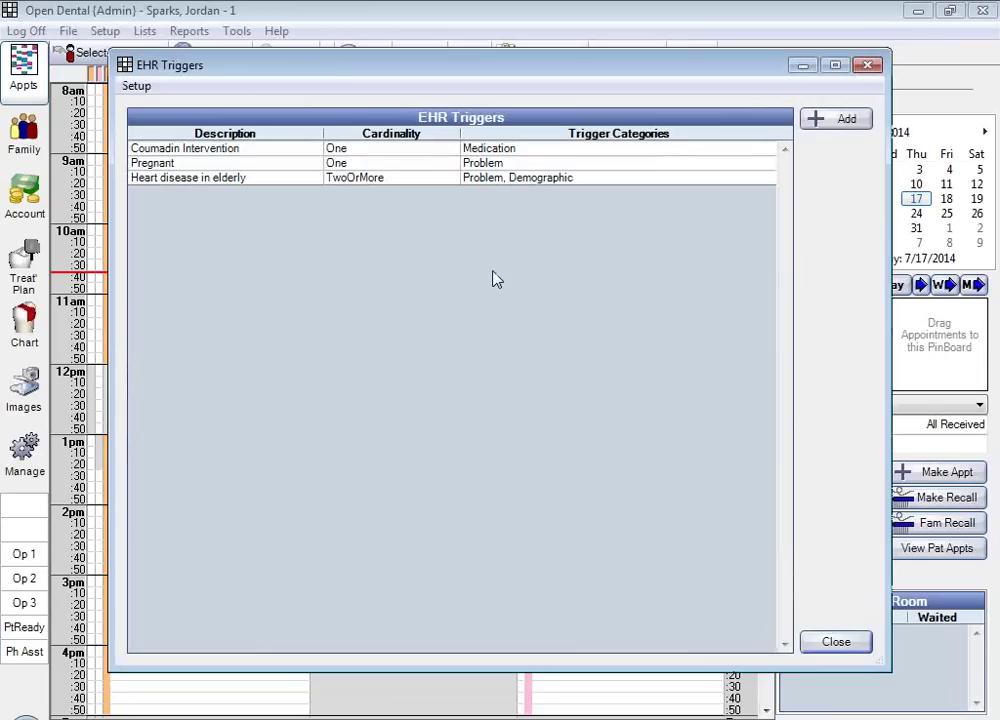
double_click(390, 149)
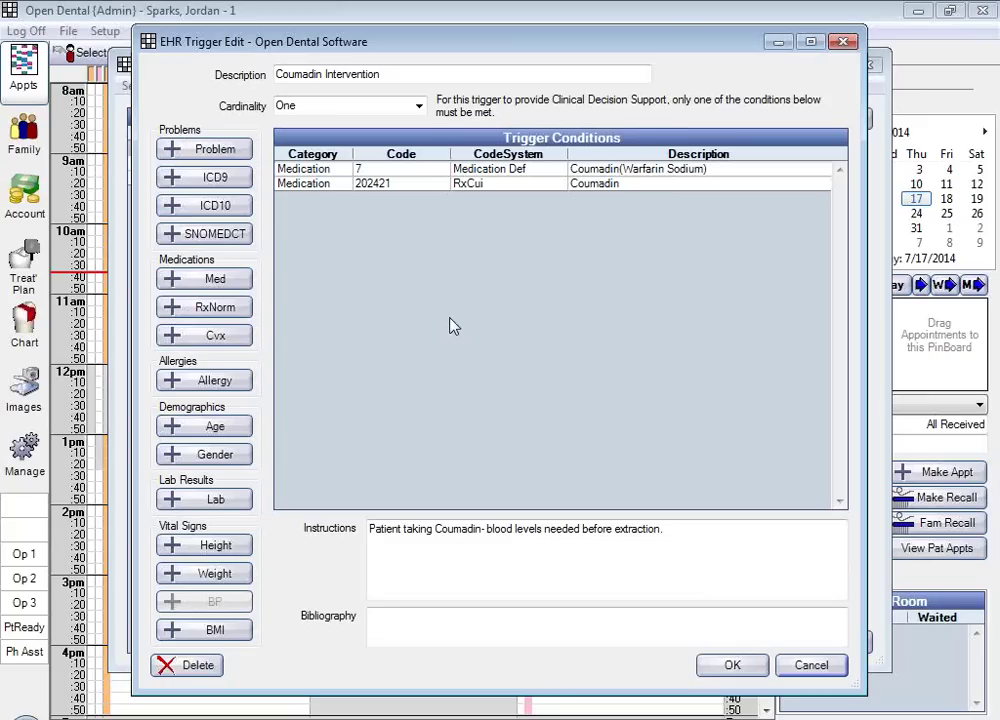
left_click_drag(687, 529, 279, 558)
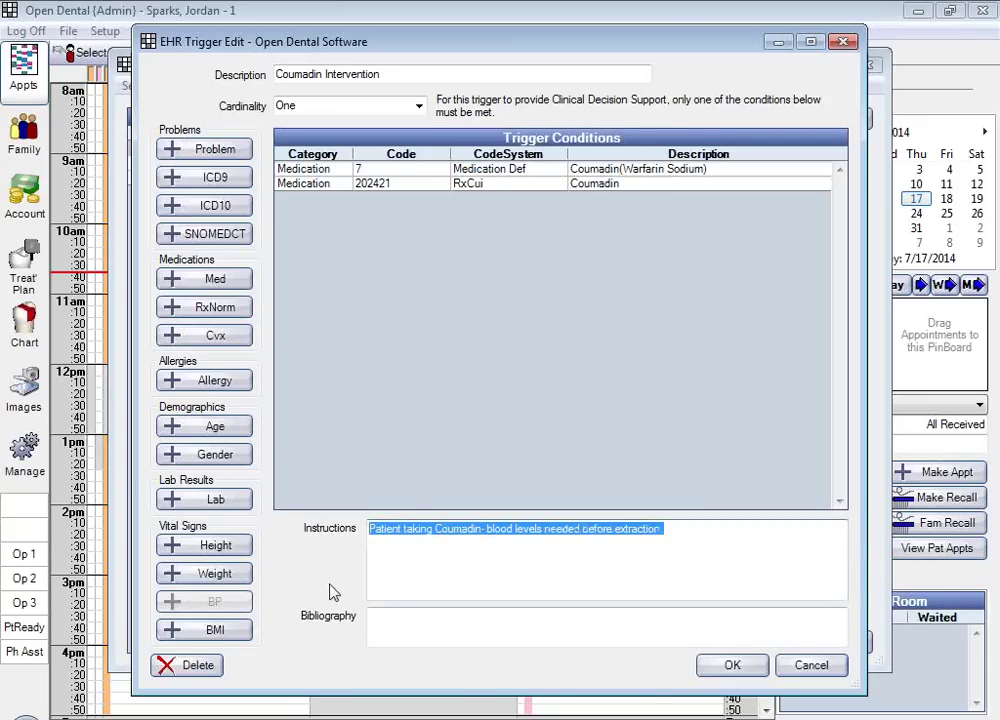
left_click(402, 73)
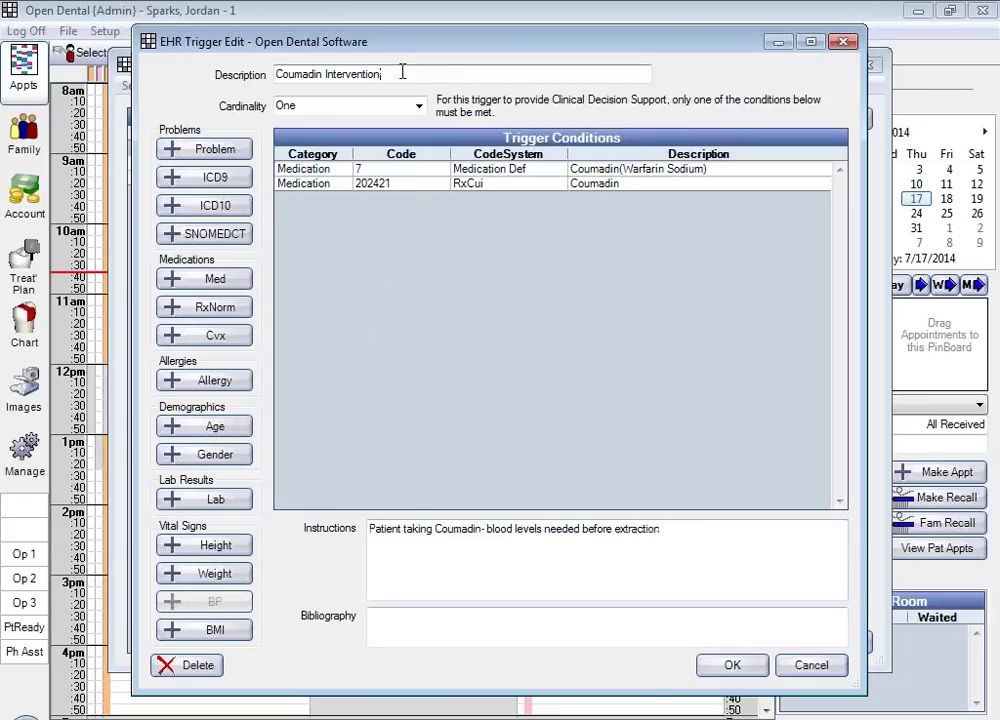
left_click_drag(402, 73, 279, 80)
left_click(403, 78)
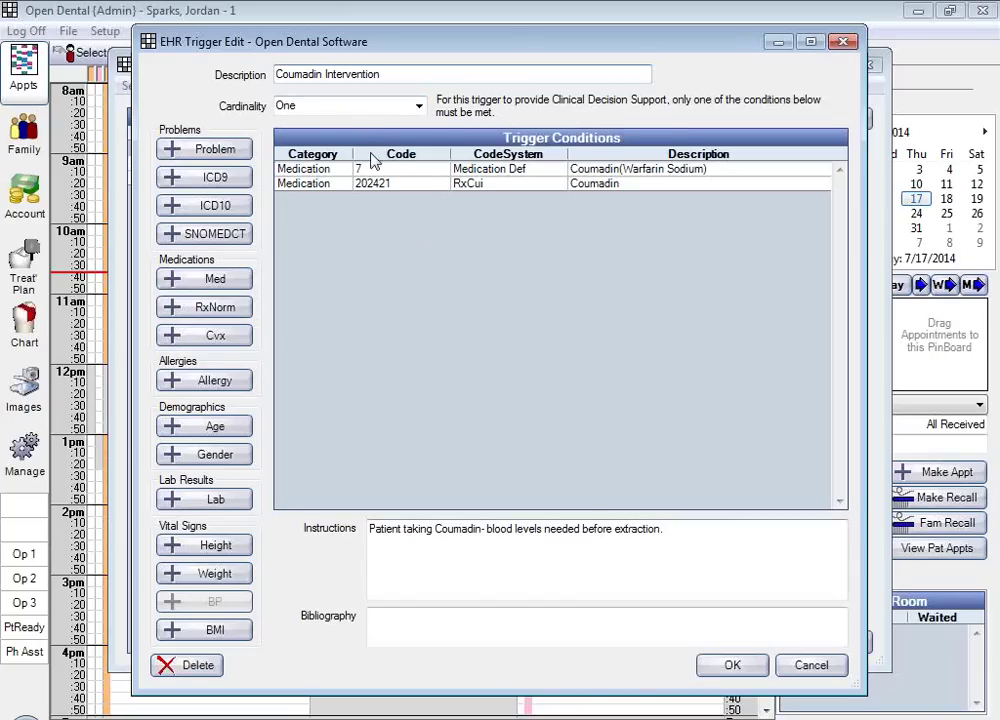
Step: Review the cardinality options, instructions and bibliography of the Coumadin Intervention trigger, and leave it without changes
left_click(419, 106)
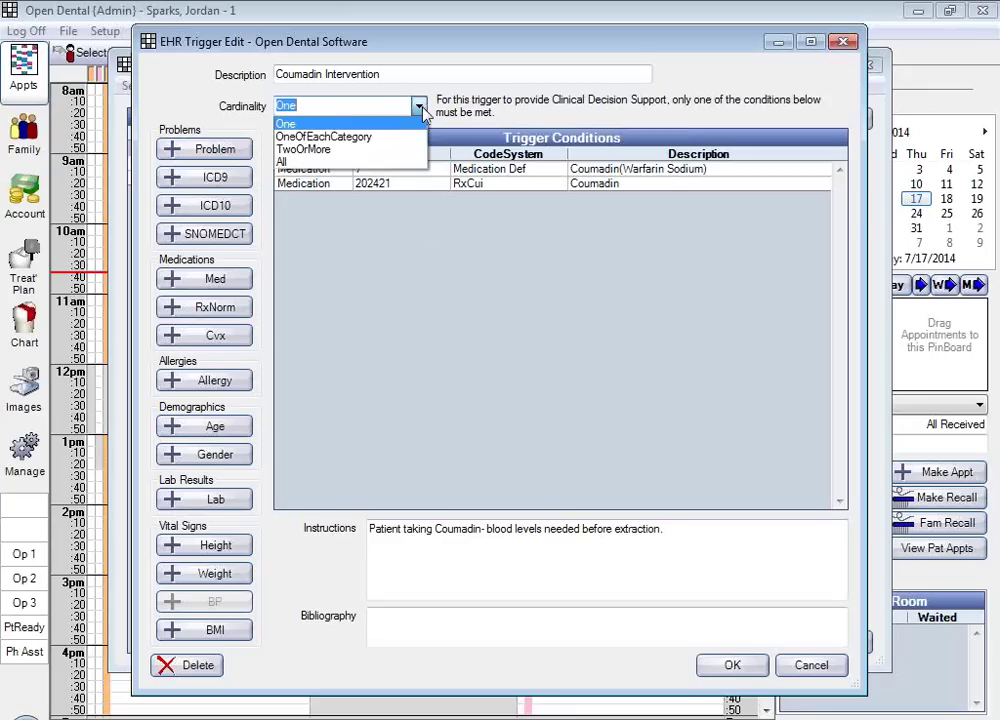
left_click(421, 107)
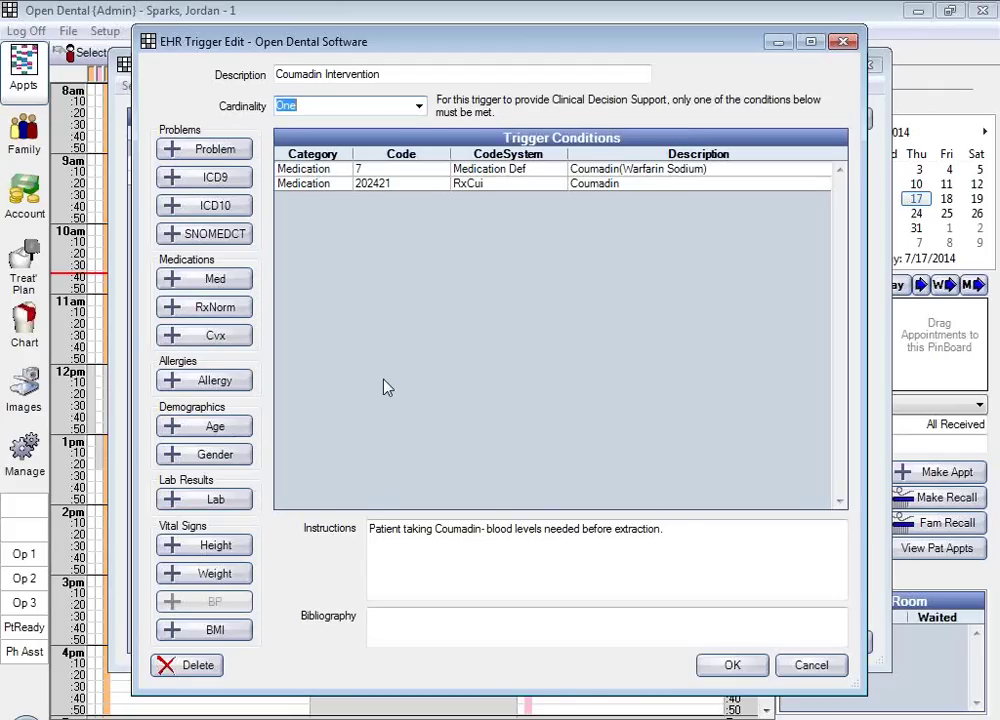
left_click(672, 531)
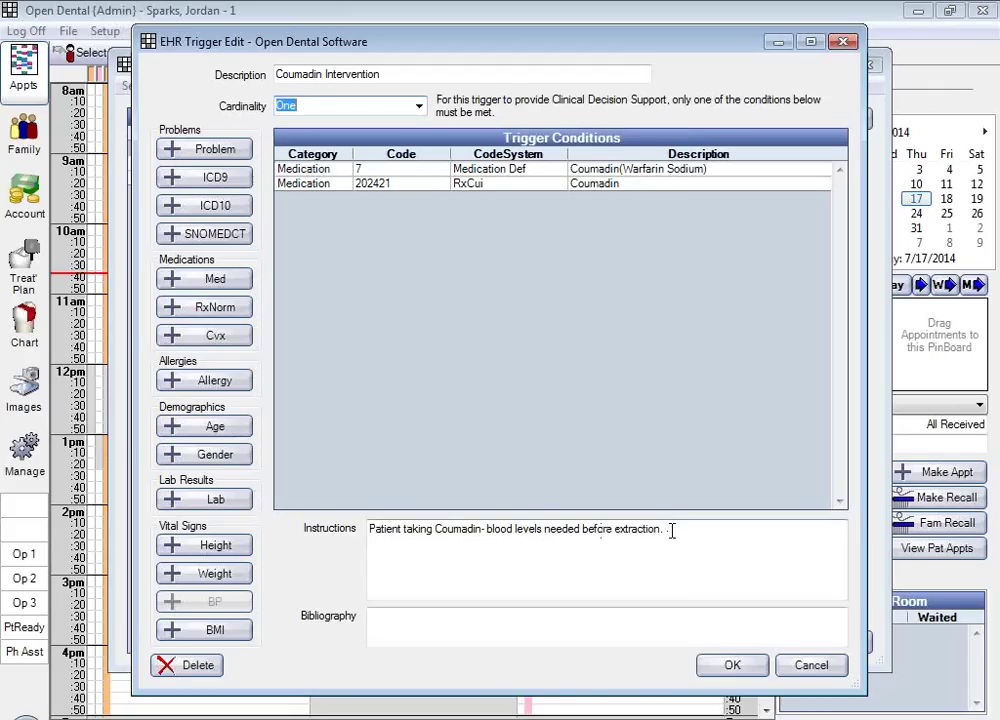
left_click(384, 625)
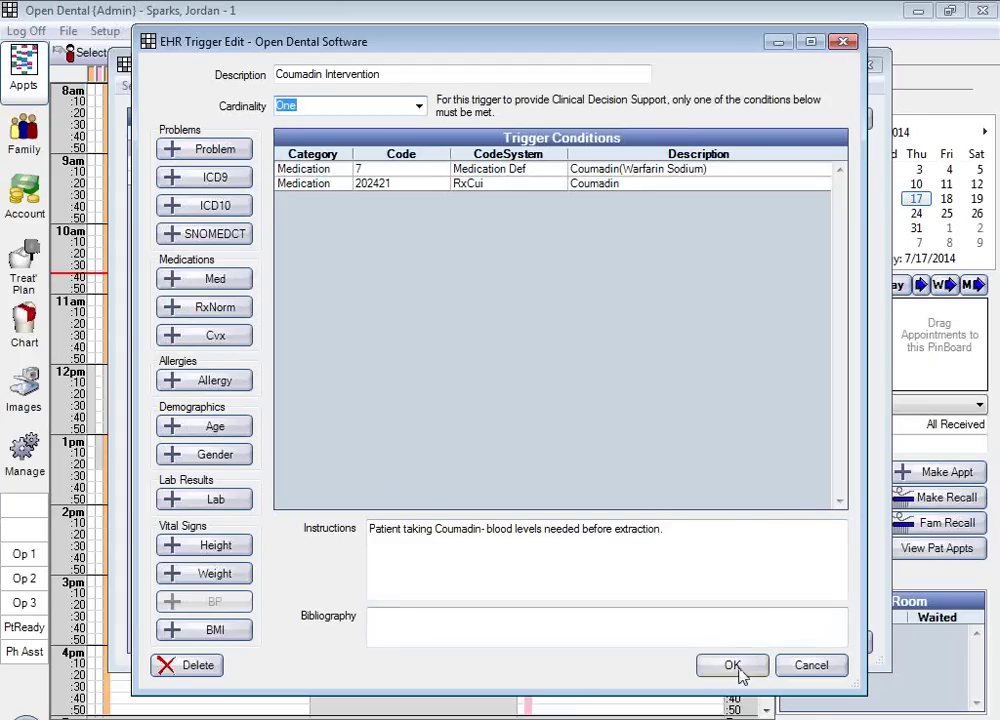
left_click(799, 668)
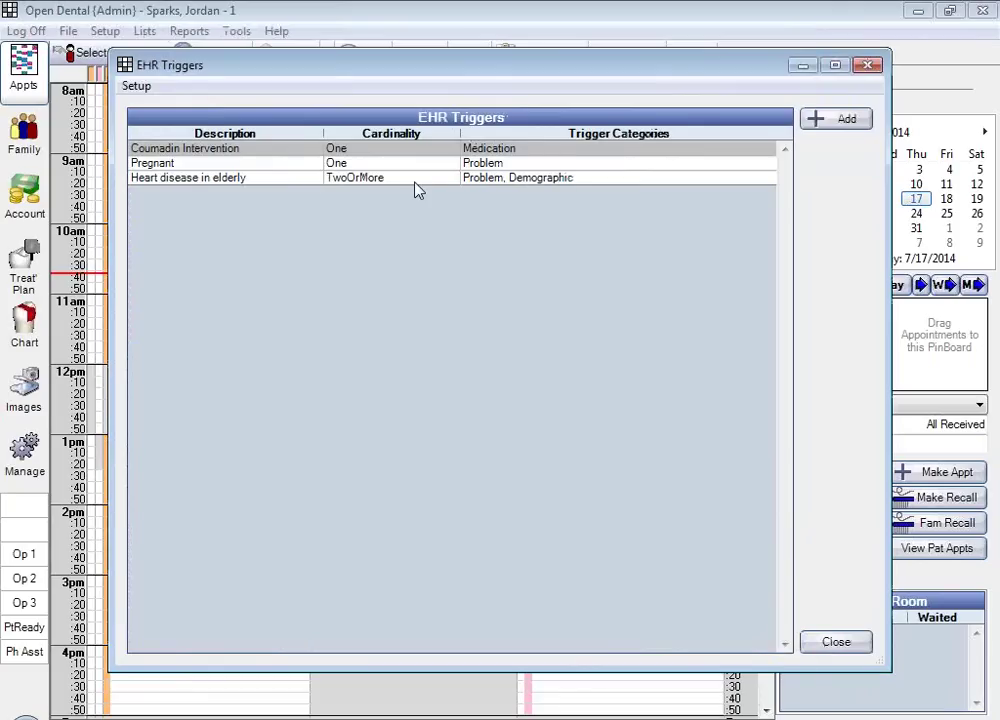
Step: Review the conditions and instructions of the "Heart disease in elderly" trigger, and close the EHR Triggers and EHR Setup
left_click(416, 180)
double_click(418, 184)
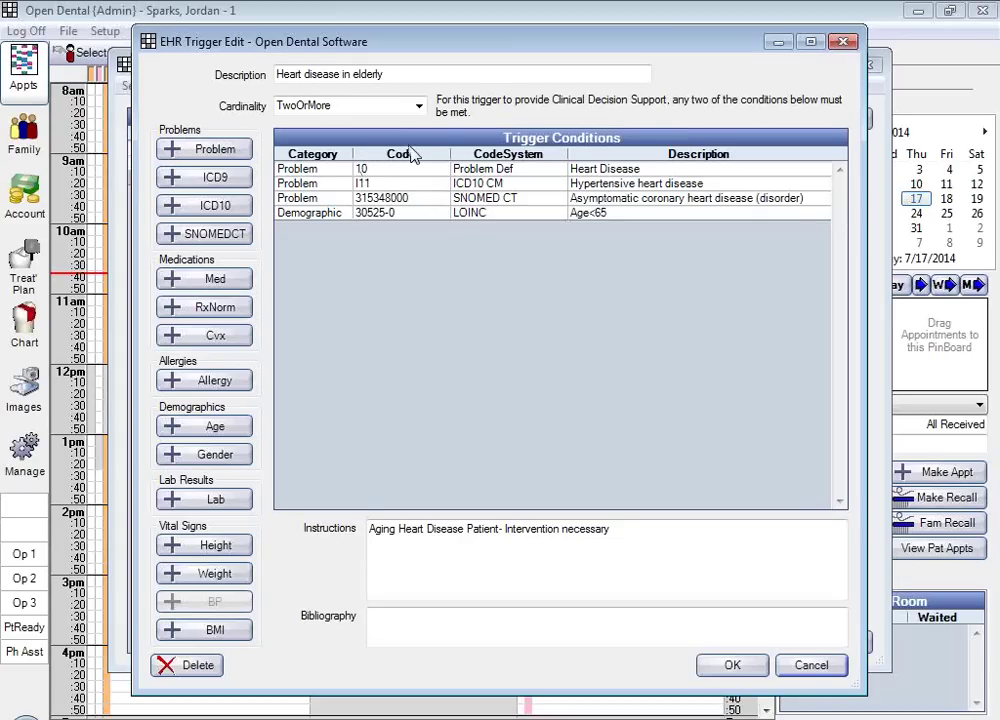
left_click_drag(616, 531, 348, 540)
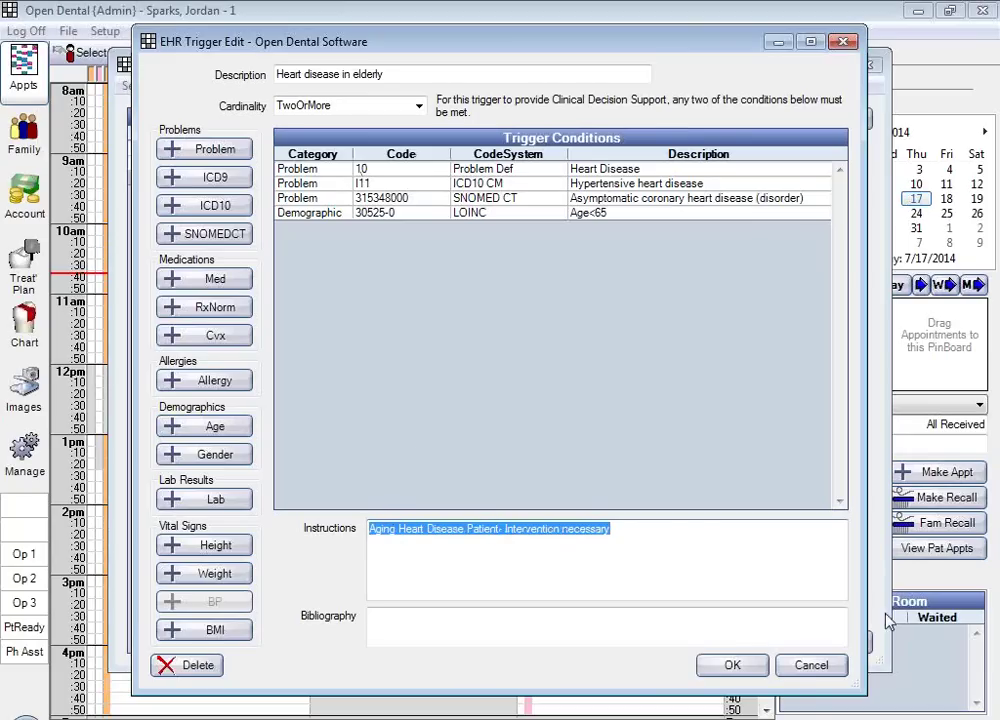
left_click(729, 665)
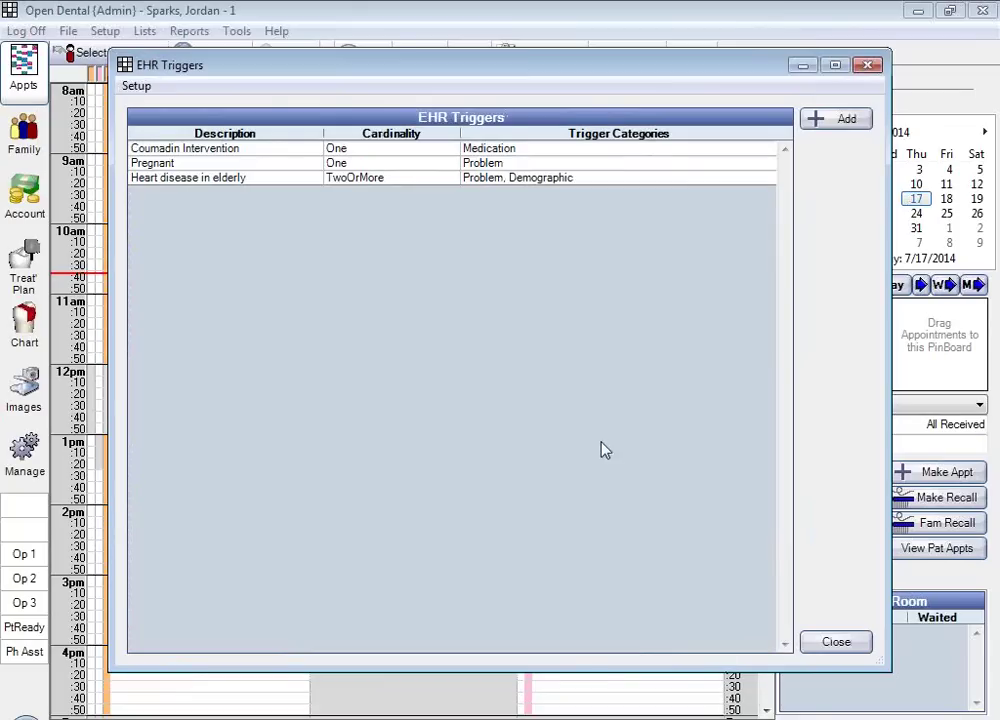
left_click(868, 66)
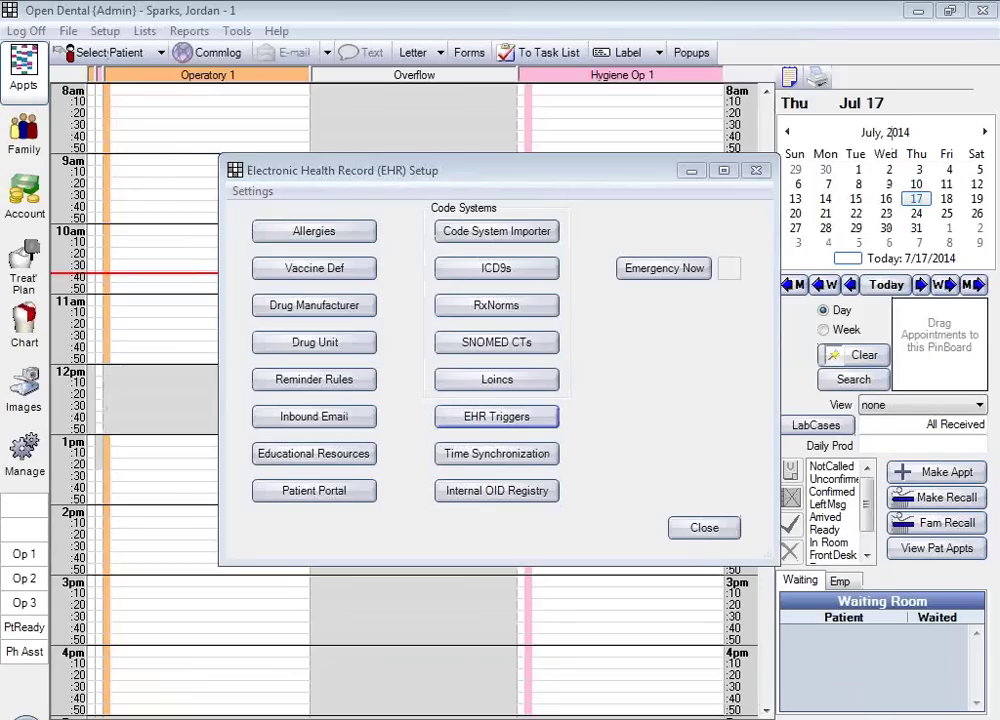
left_click(706, 528)
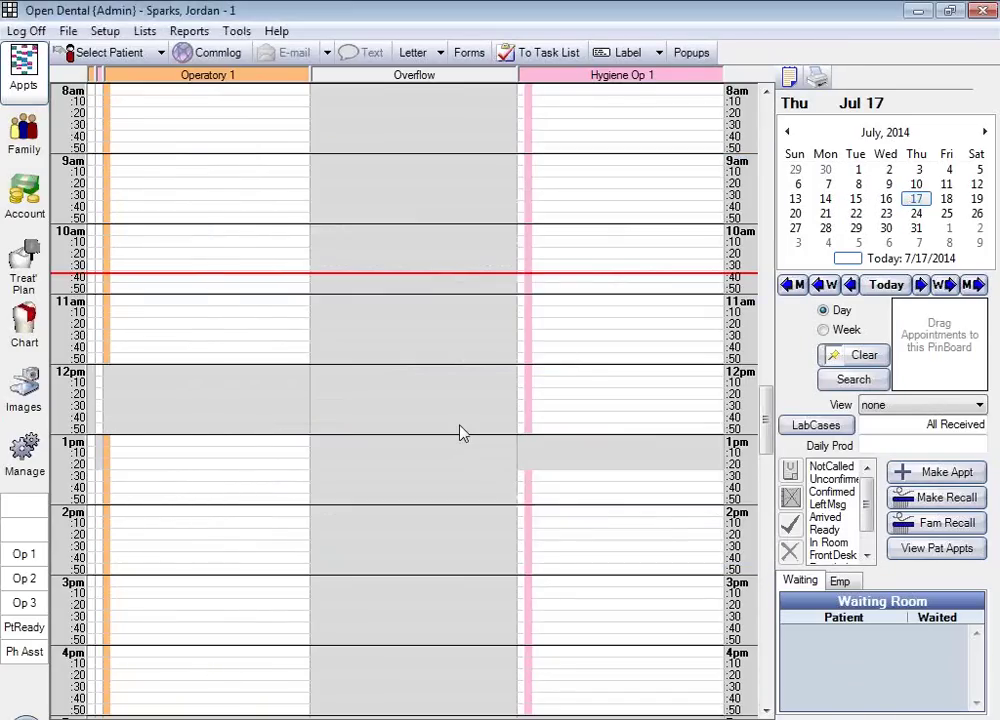
Step: Review the prescriptions list and the fields and alert options of a blank Rx template, cancelling the new template
left_click(22, 320)
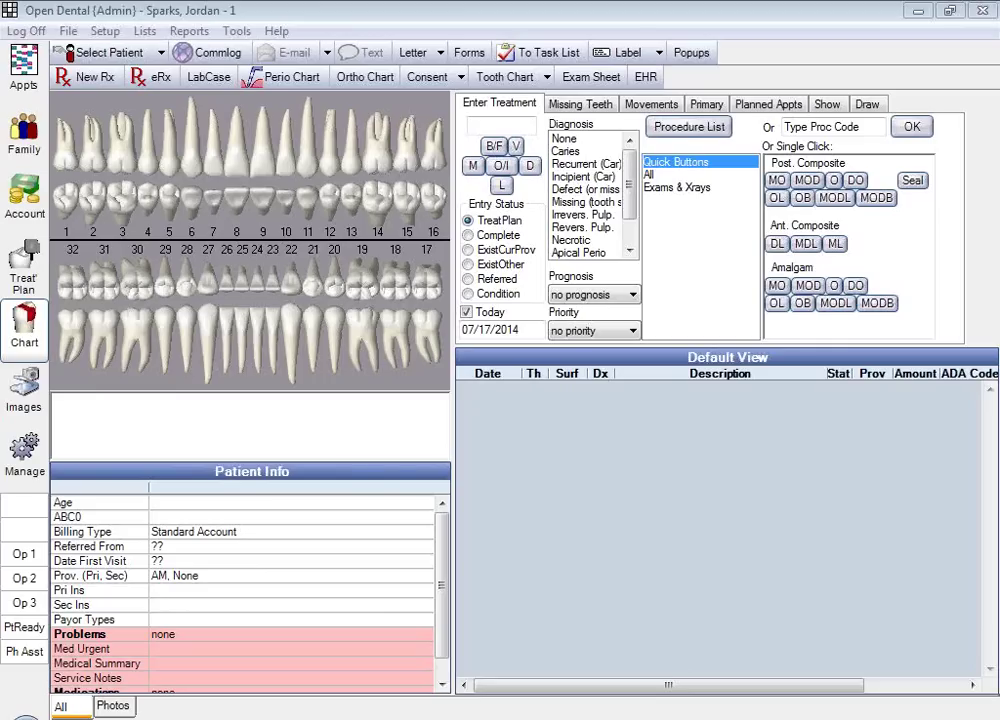
left_click(145, 31)
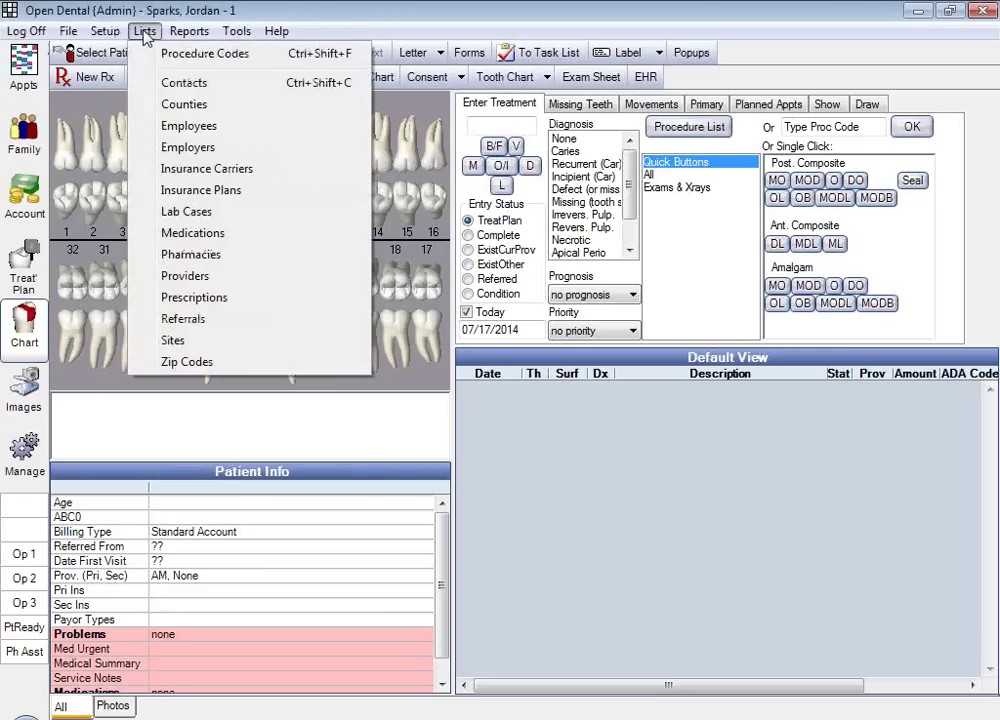
left_click(197, 299)
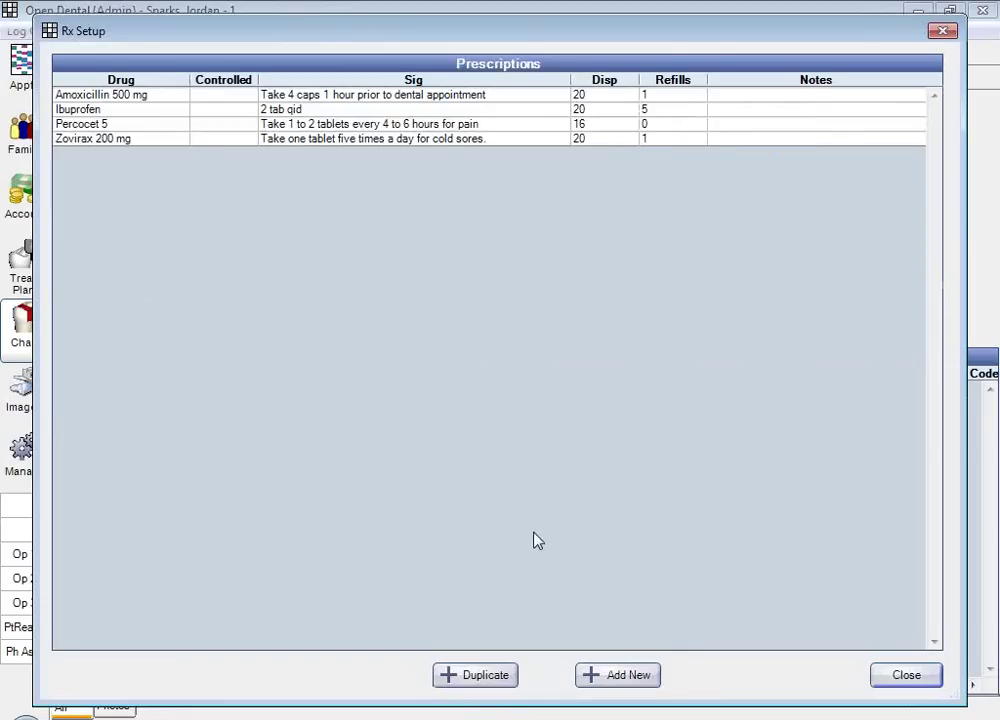
left_click(630, 677)
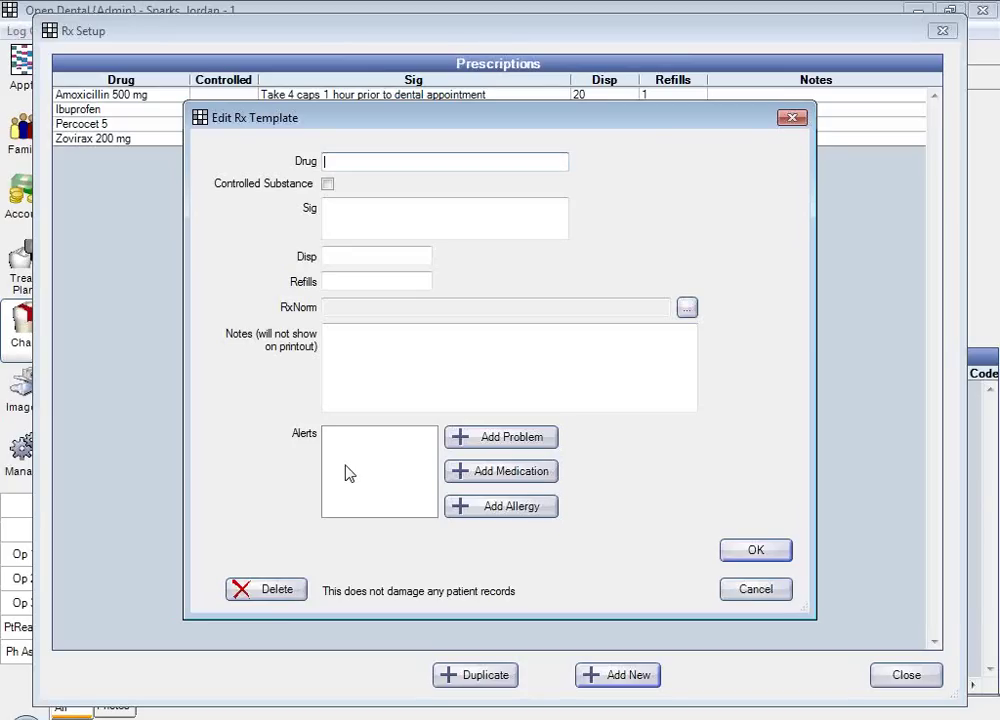
left_click(770, 596)
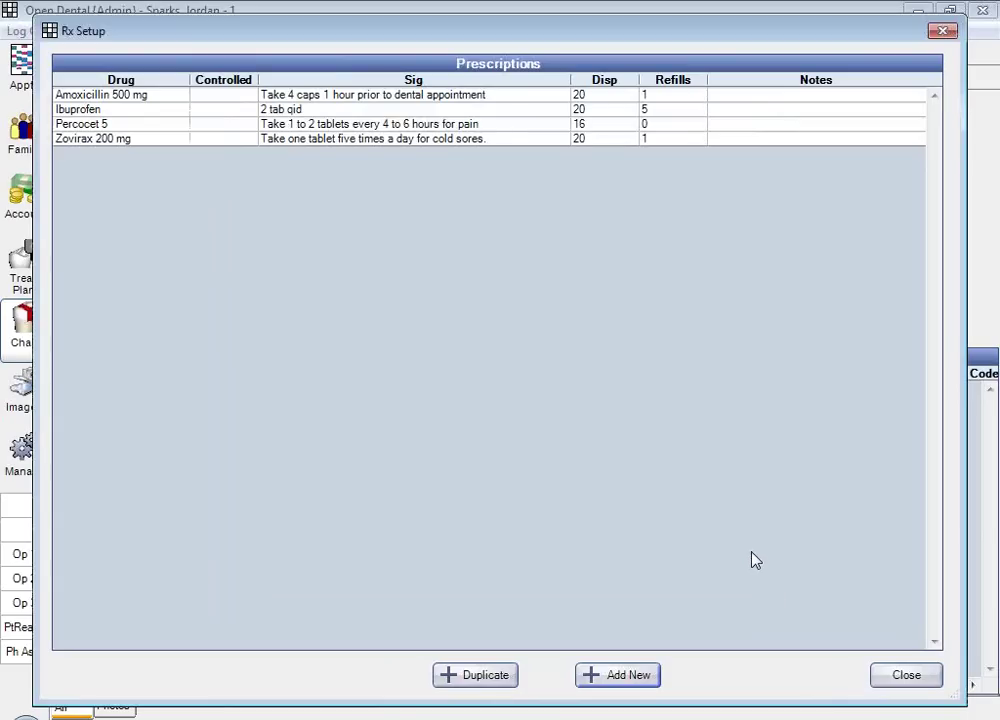
left_click(905, 675)
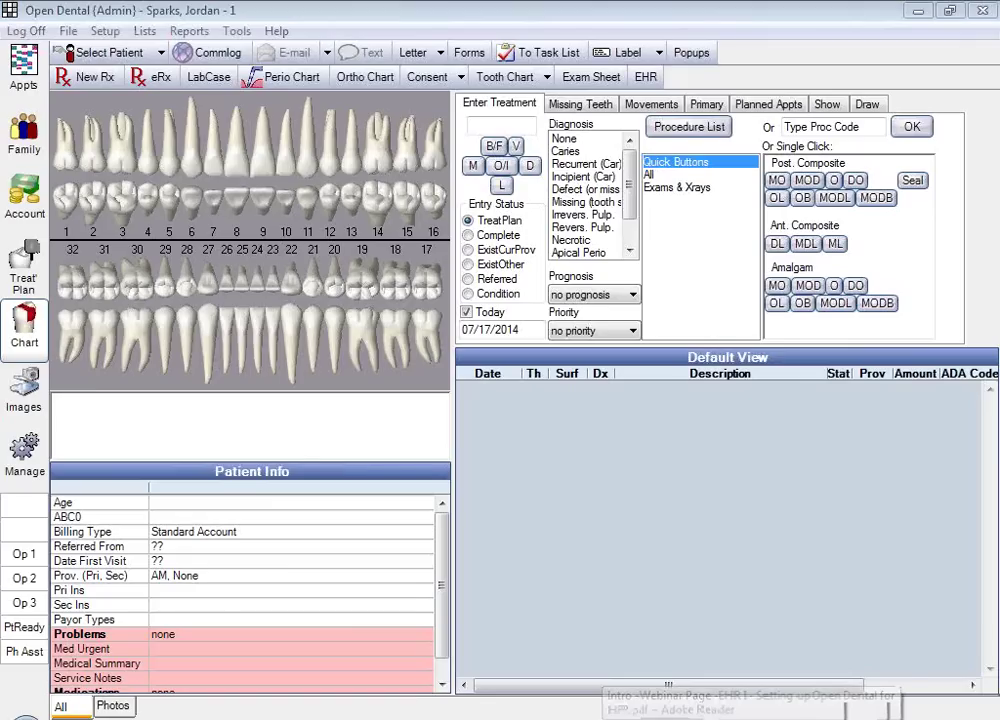
Step: Review the object identifiers in the EHR Setup's Internal OID Registry
left_click(102, 31)
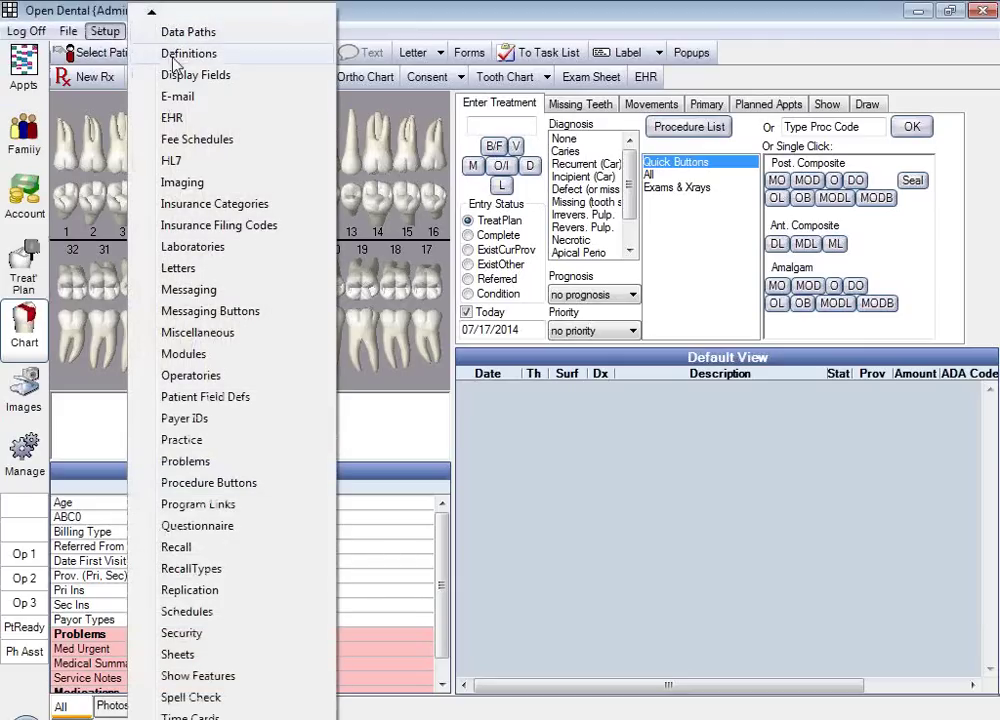
left_click(174, 118)
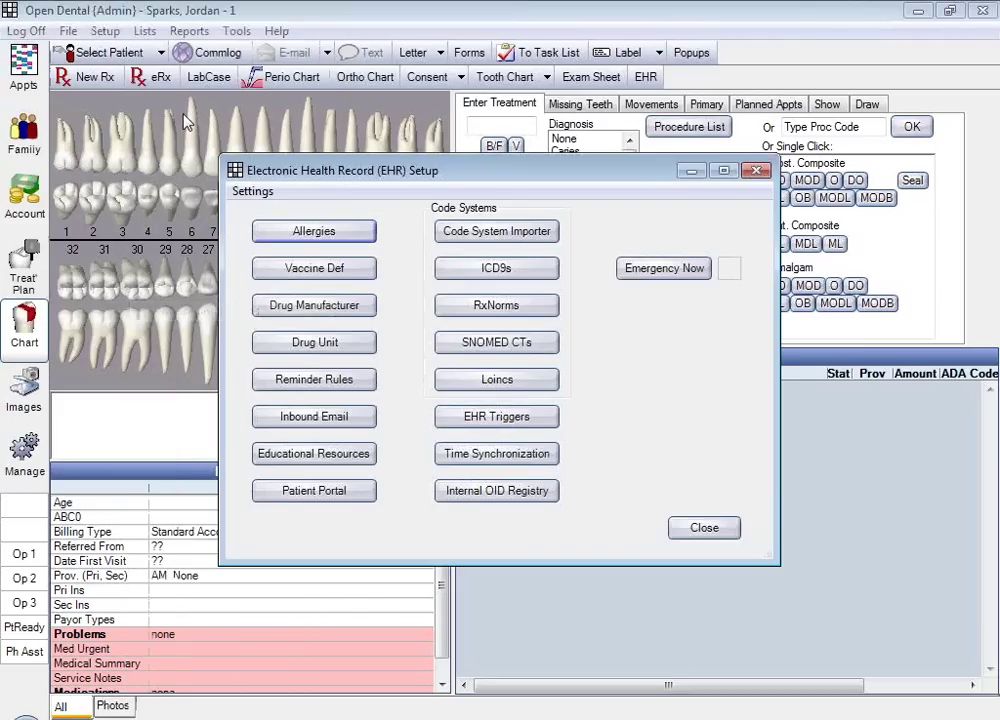
left_click(512, 502)
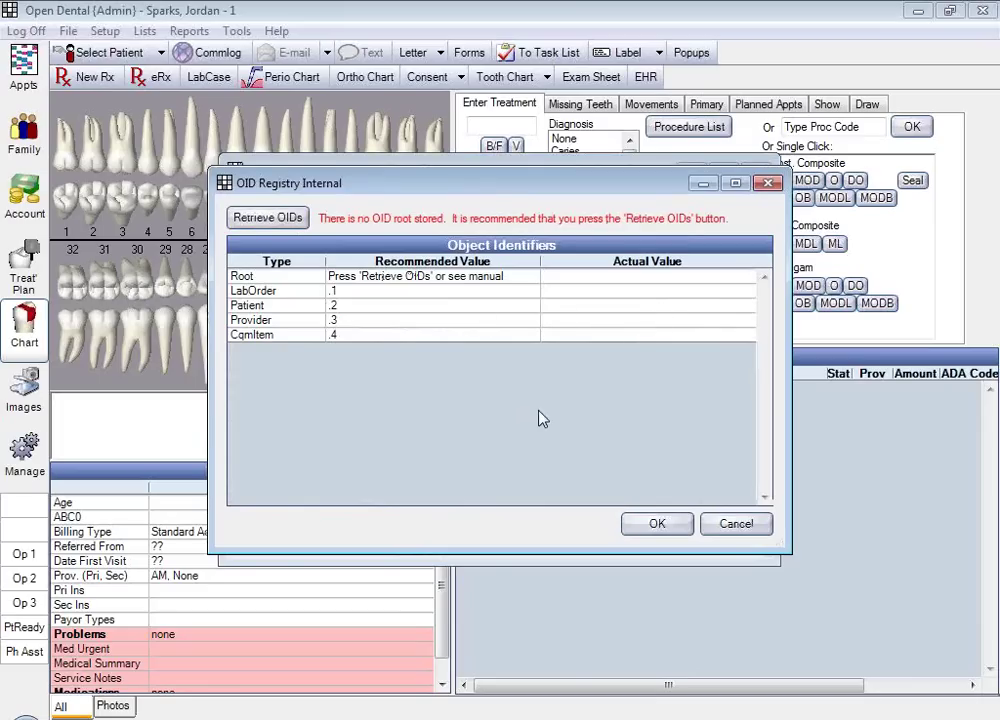
left_click(656, 524)
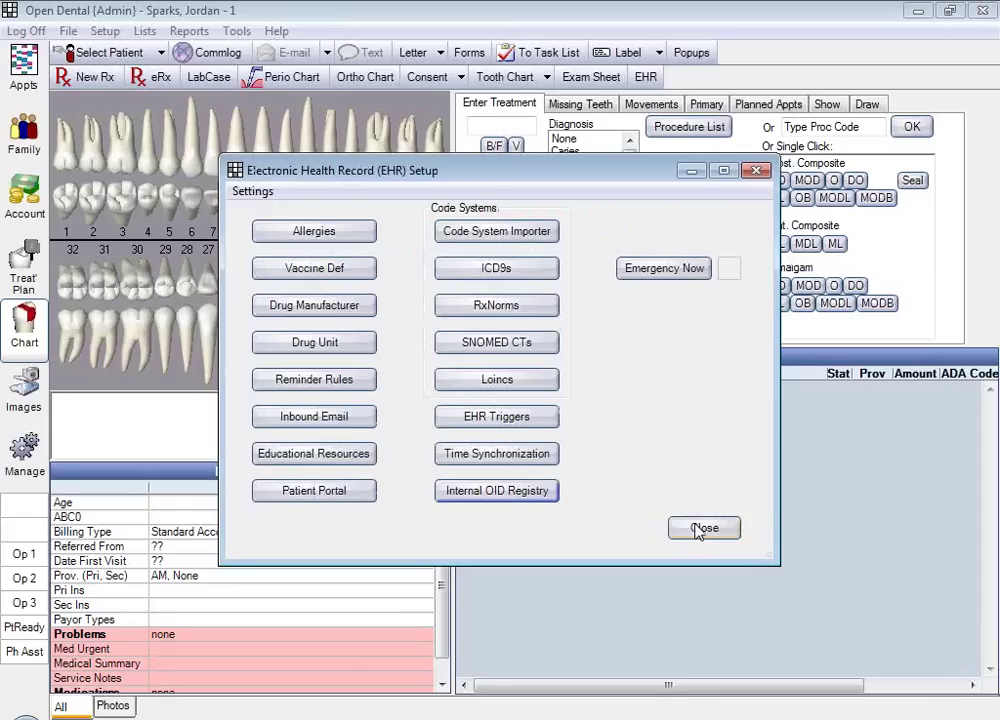
left_click(702, 528)
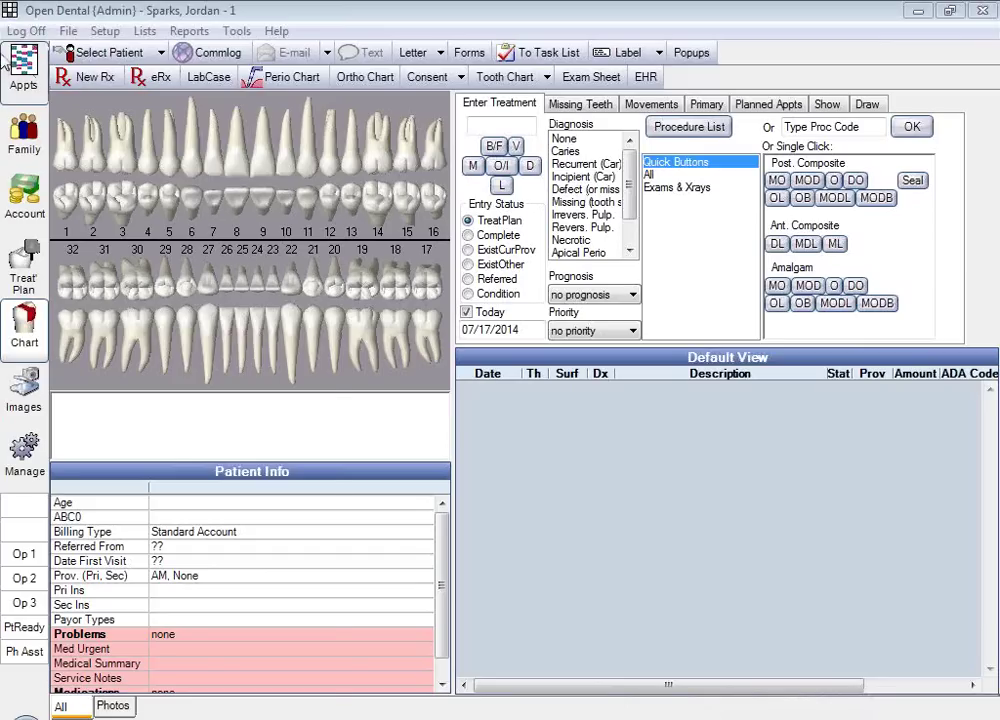
Step: Add a reminder rule in the EHR Setup with the Age criterion and a criterion value of >5
left_click(104, 31)
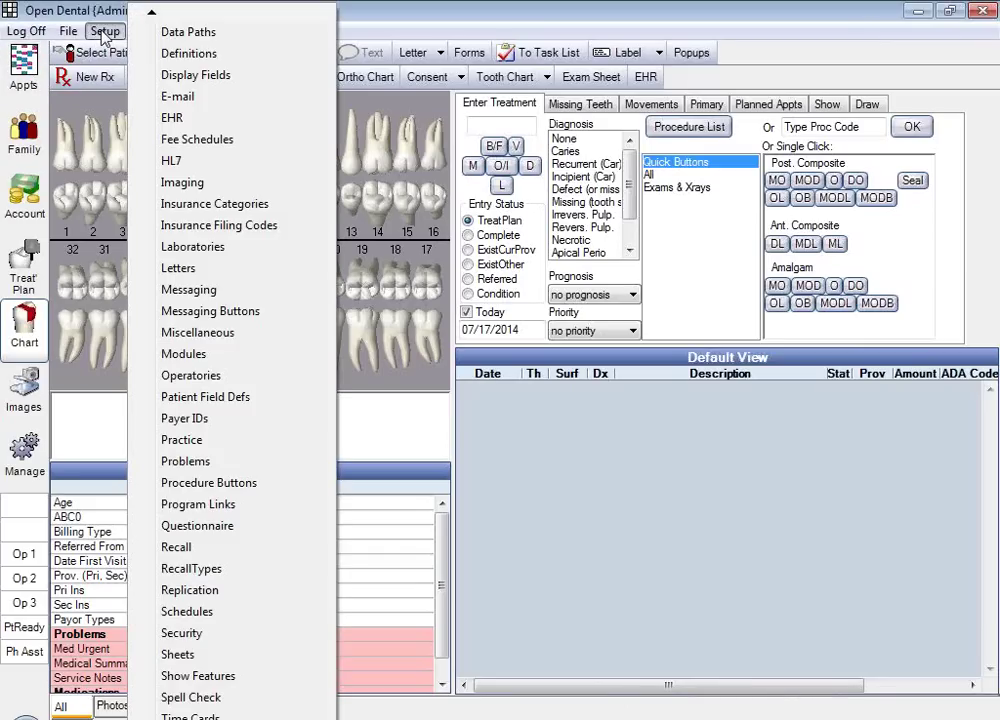
left_click(188, 121)
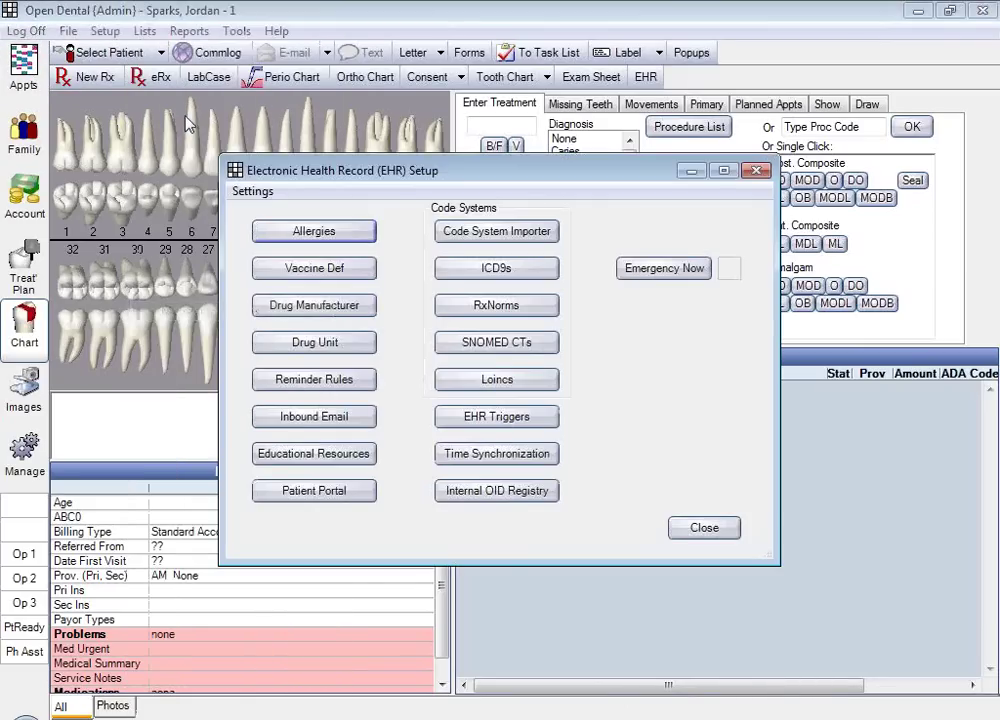
left_click(314, 384)
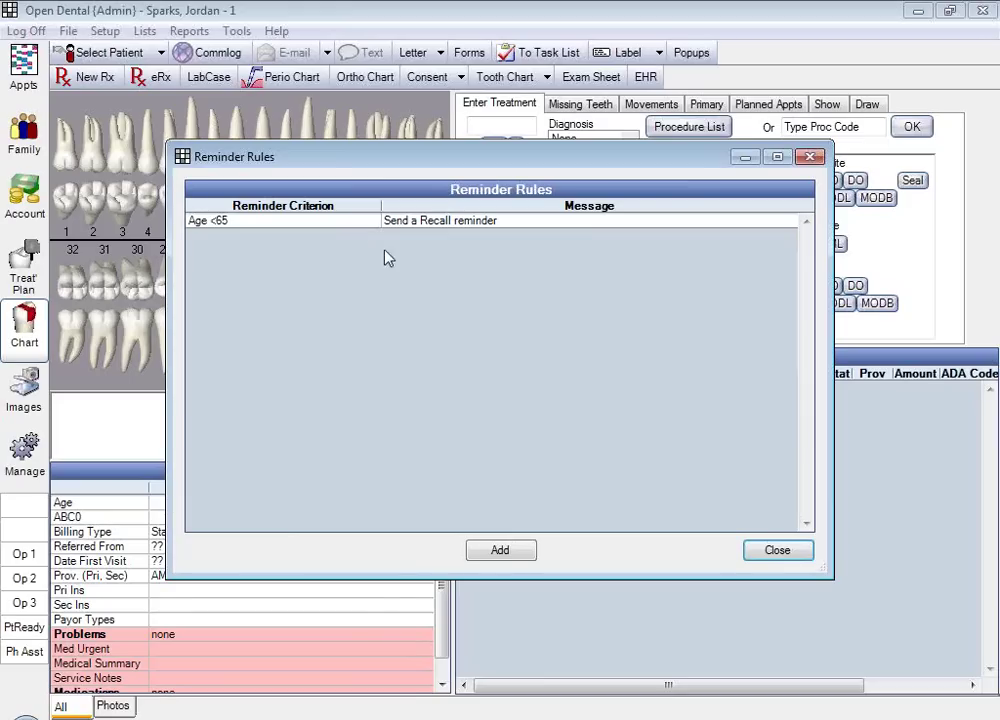
left_click(519, 562)
left_click(502, 309)
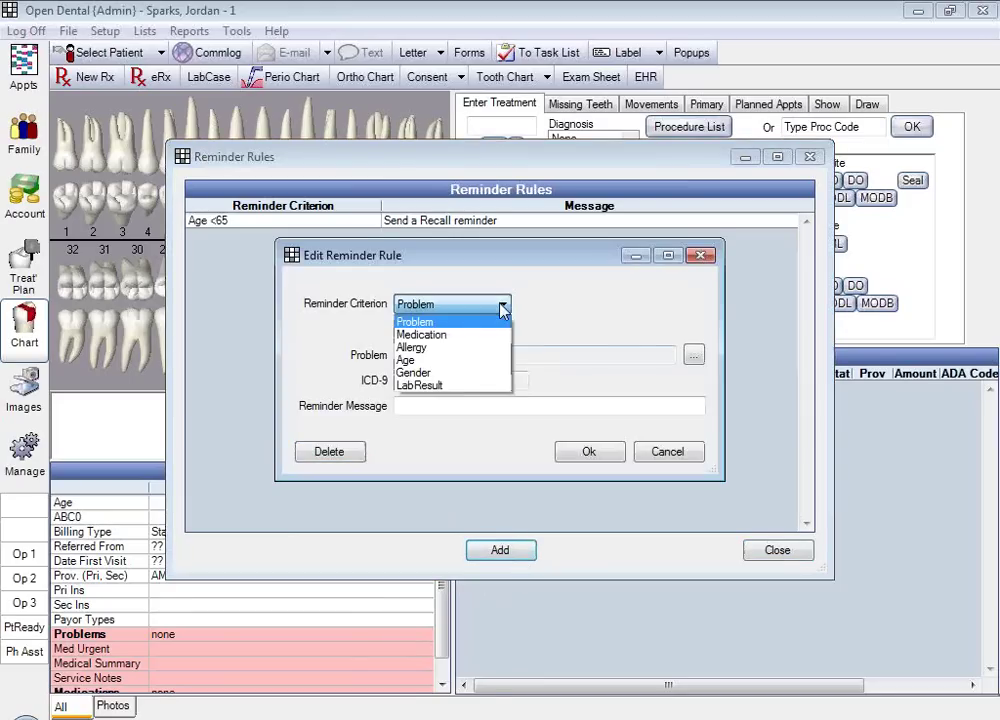
left_click(424, 362)
left_click(424, 330)
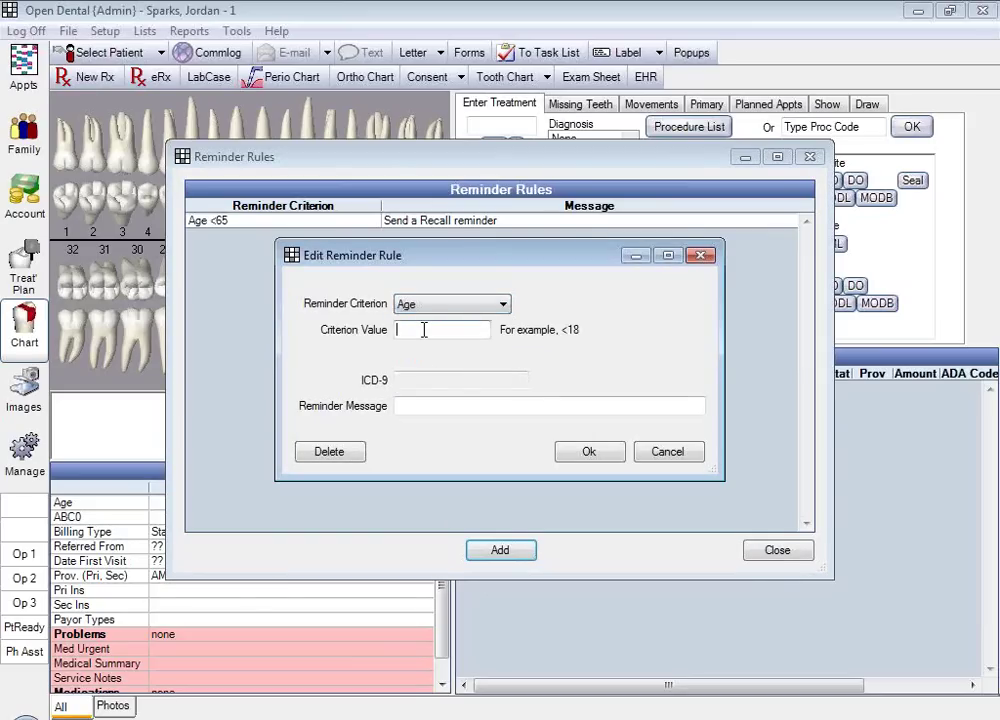
type(">5")
Step: Give the rule the reminder message "Send a Recall reminder", save it, and close the Reminder Rules and EHR Setup
left_click(422, 409)
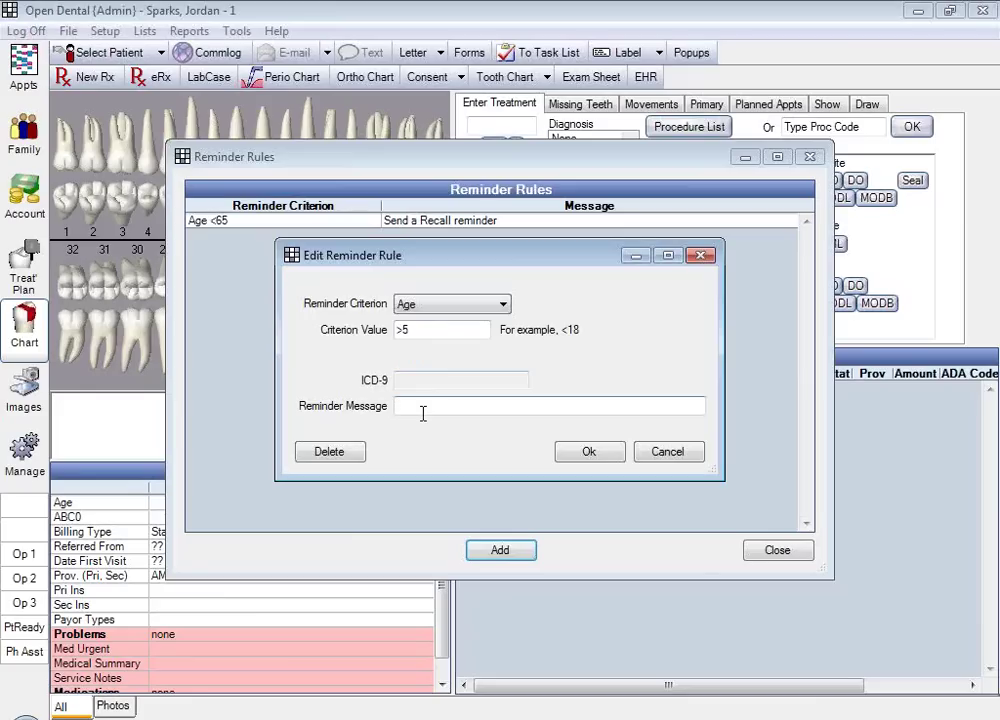
type("Send a Recall reminder")
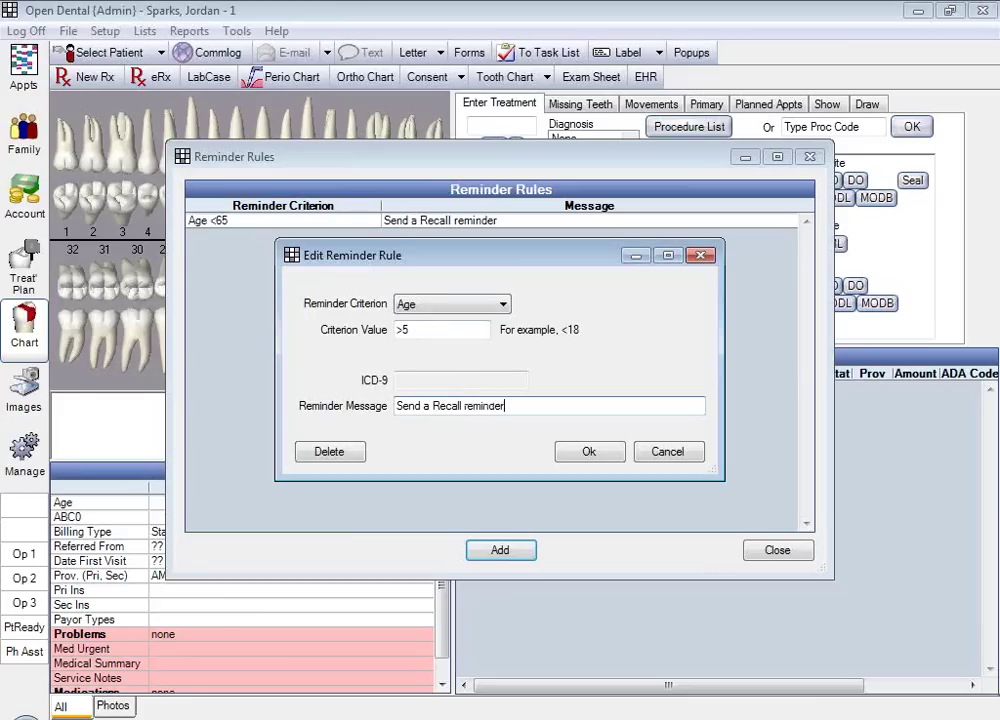
left_click(587, 455)
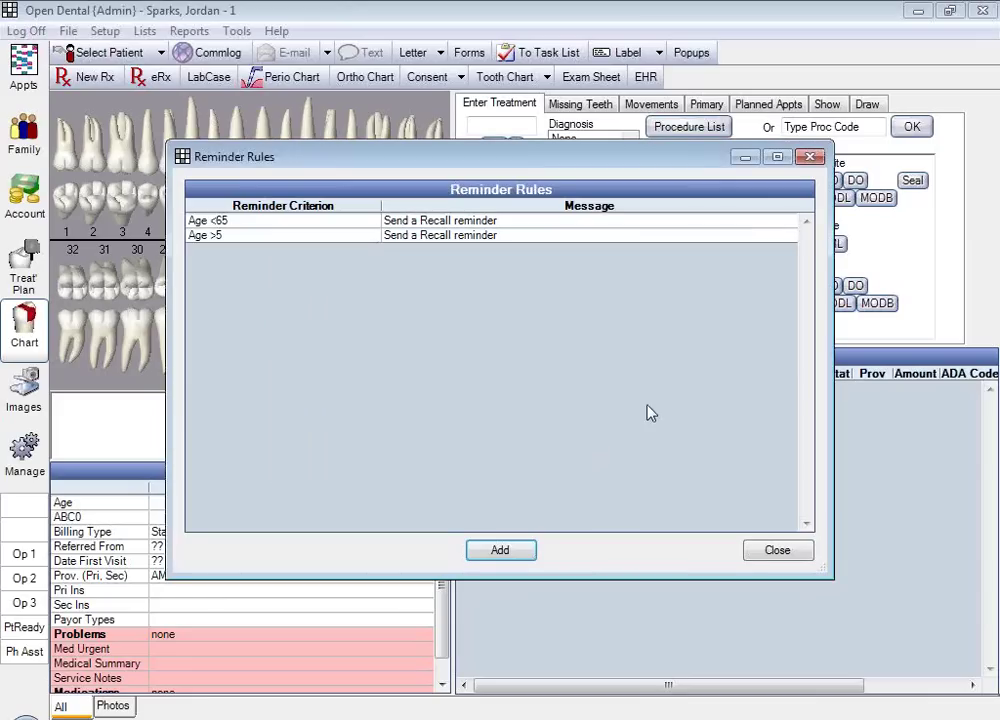
left_click(787, 556)
left_click(787, 558)
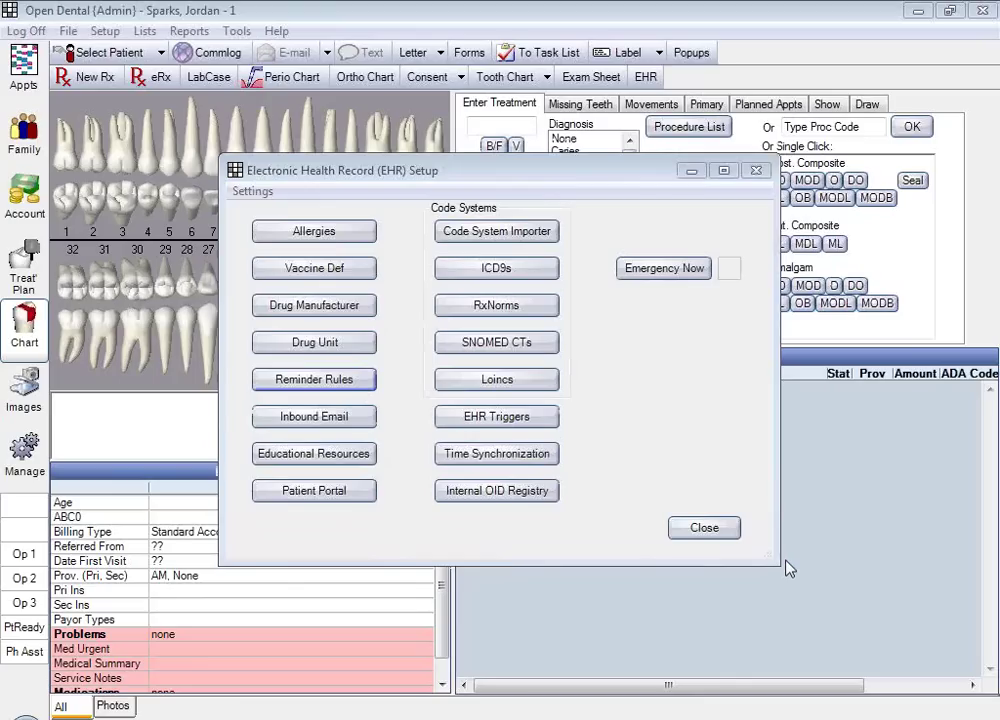
left_click(705, 530)
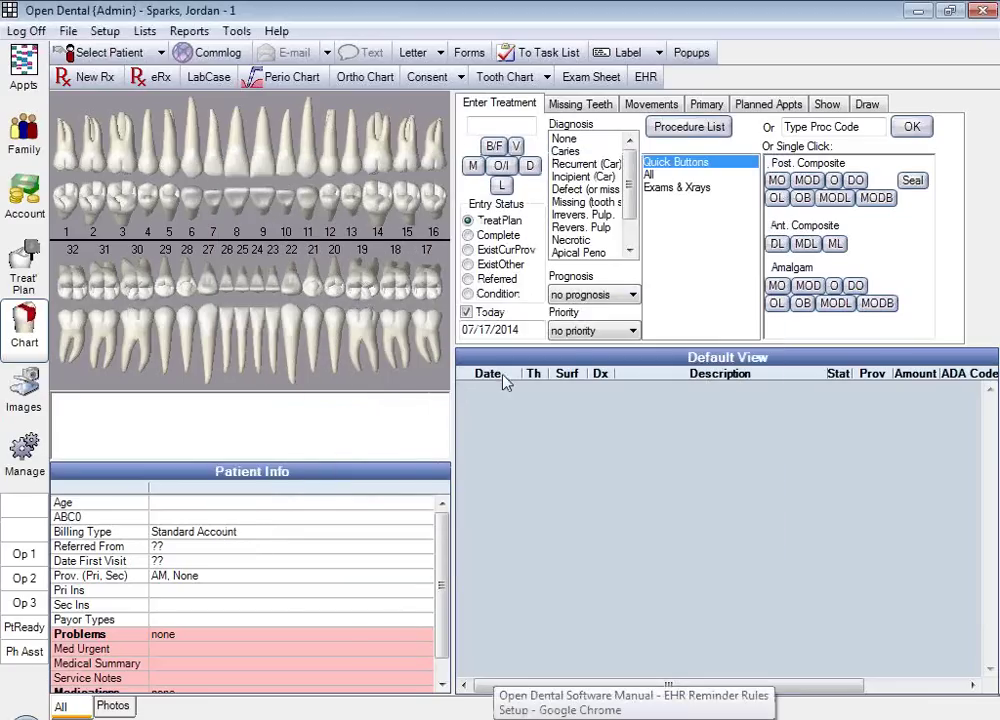
Step: Start a new educational resource in the EHR Setup and assign it the problem Asthma
left_click(104, 31)
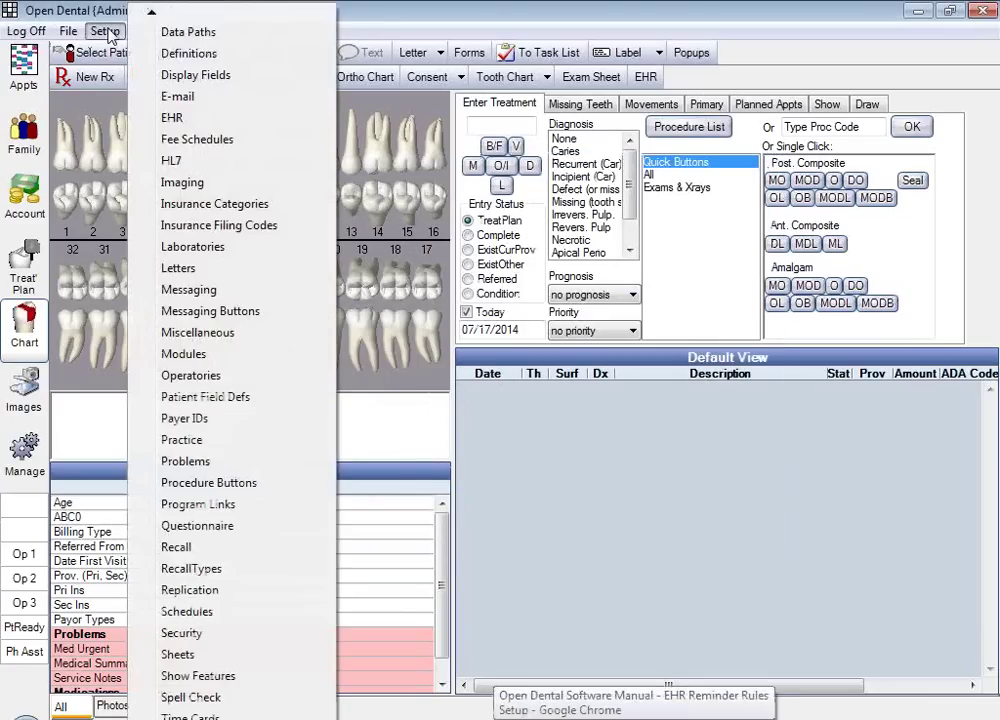
left_click(175, 118)
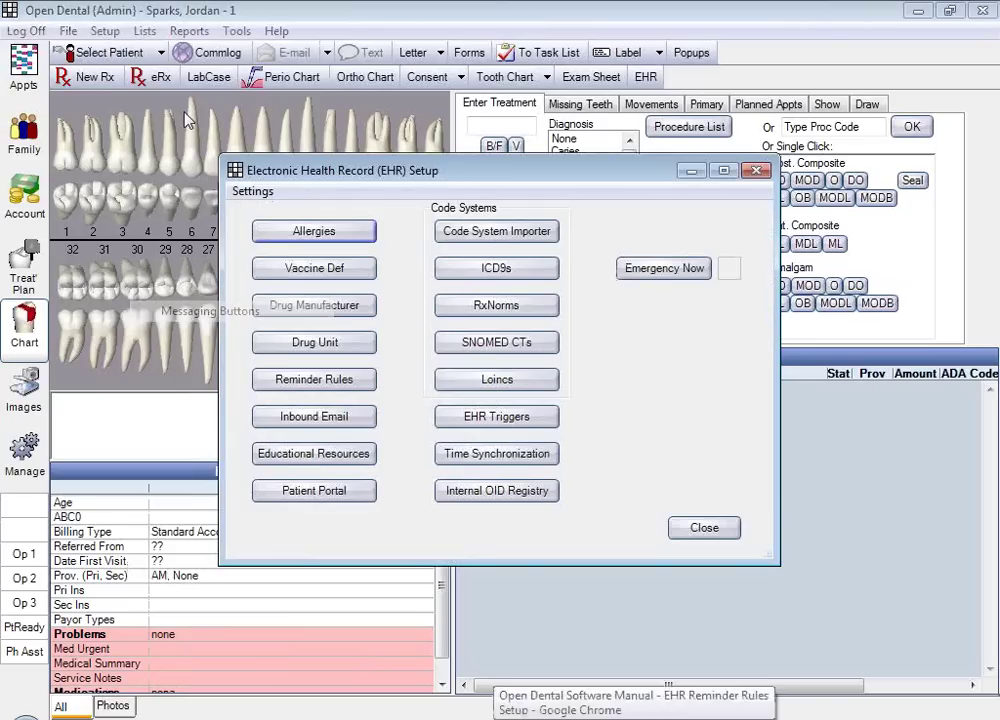
left_click(356, 456)
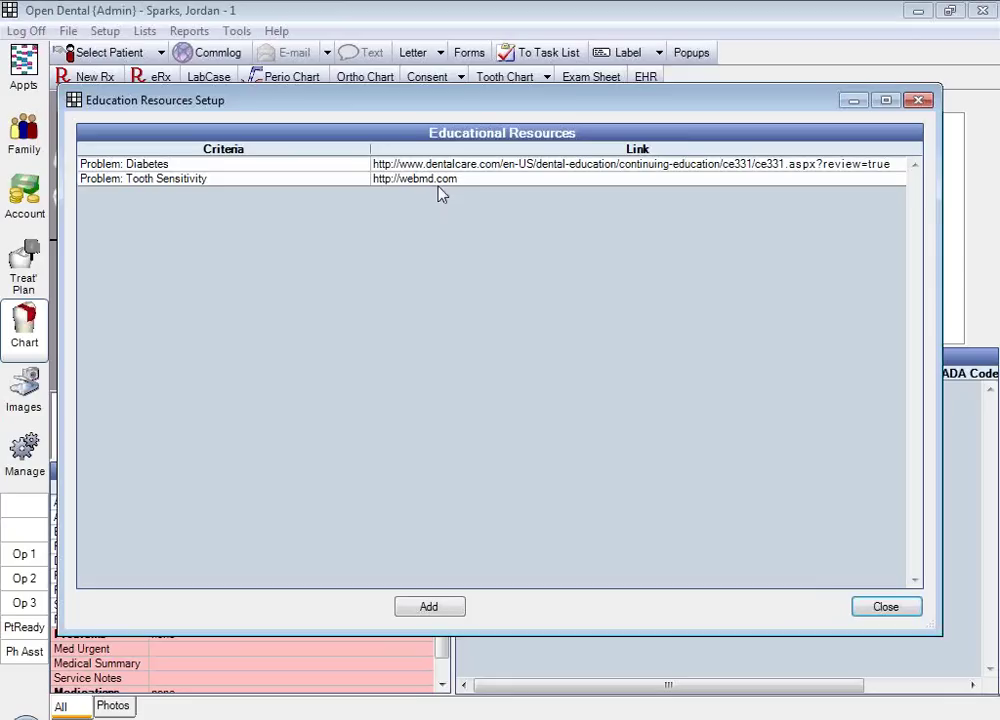
left_click(455, 607)
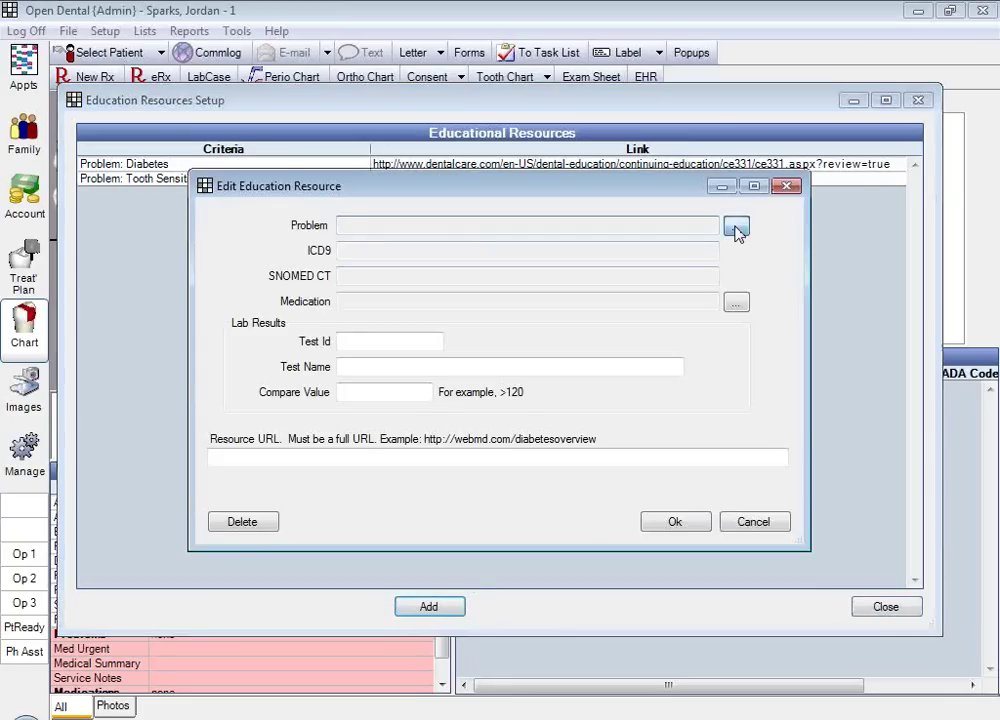
left_click(736, 229)
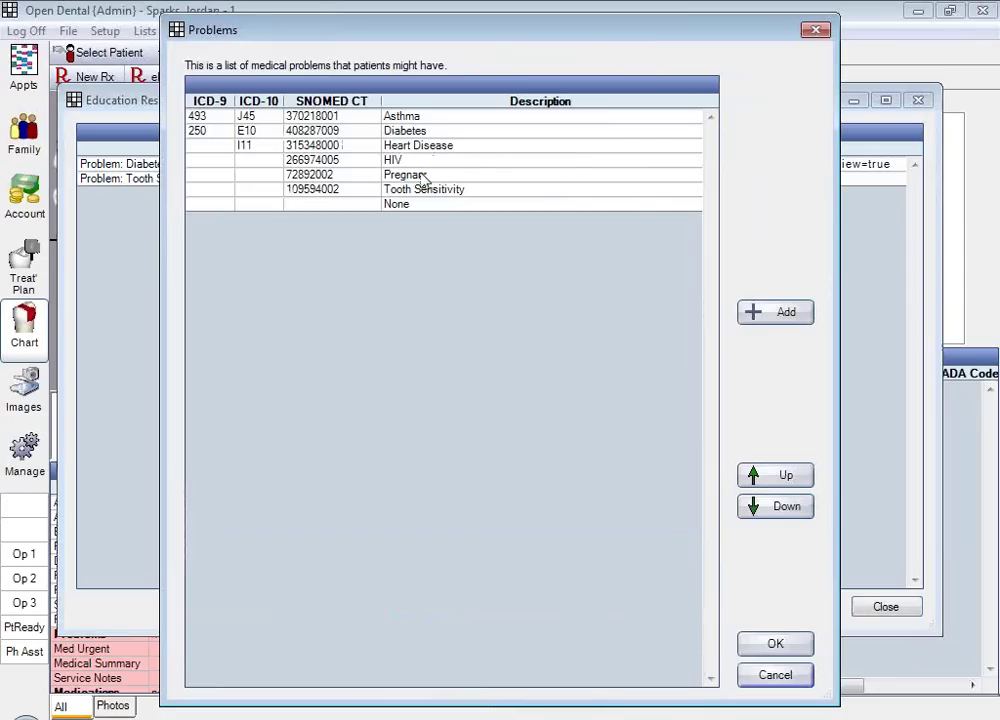
left_click(406, 116)
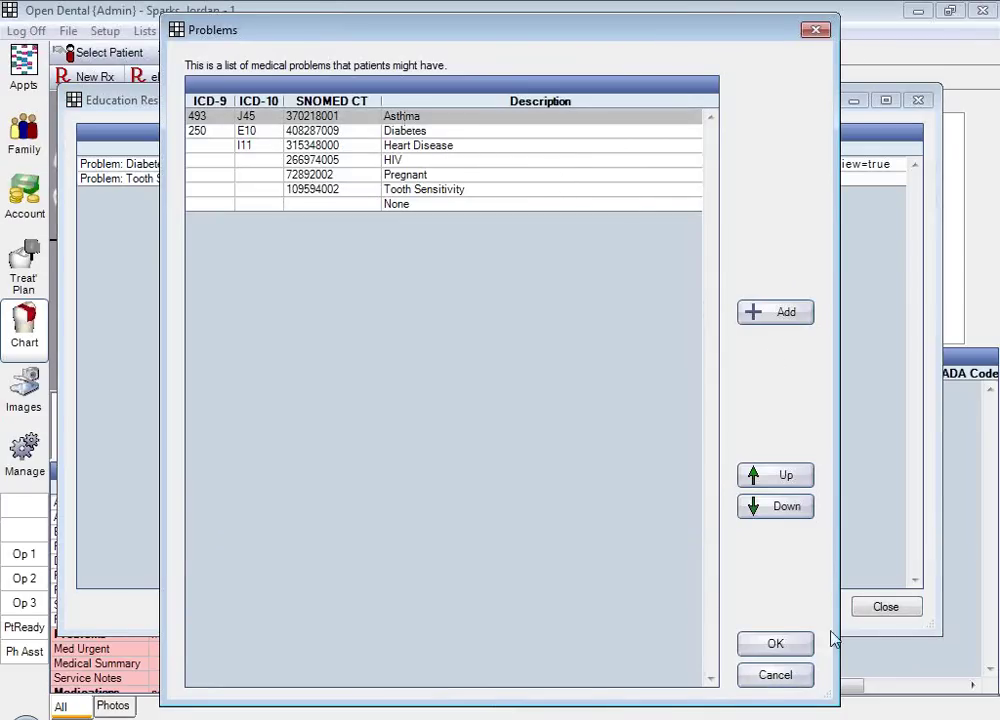
left_click(775, 643)
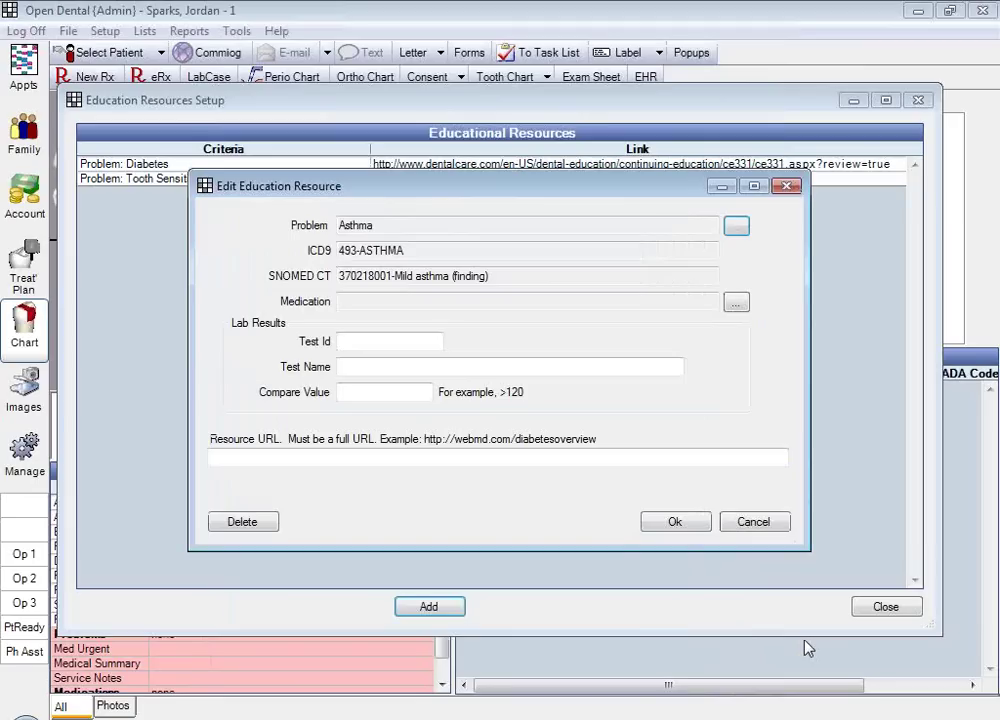
left_click(417, 456)
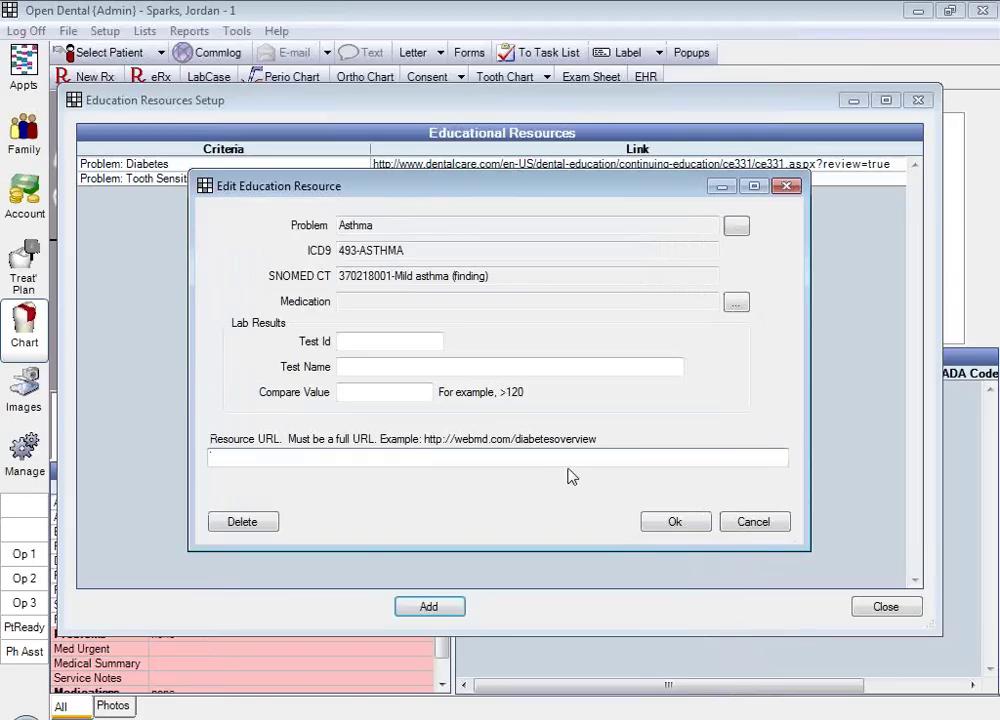
type("http://webmd.cbm")
left_click(686, 530)
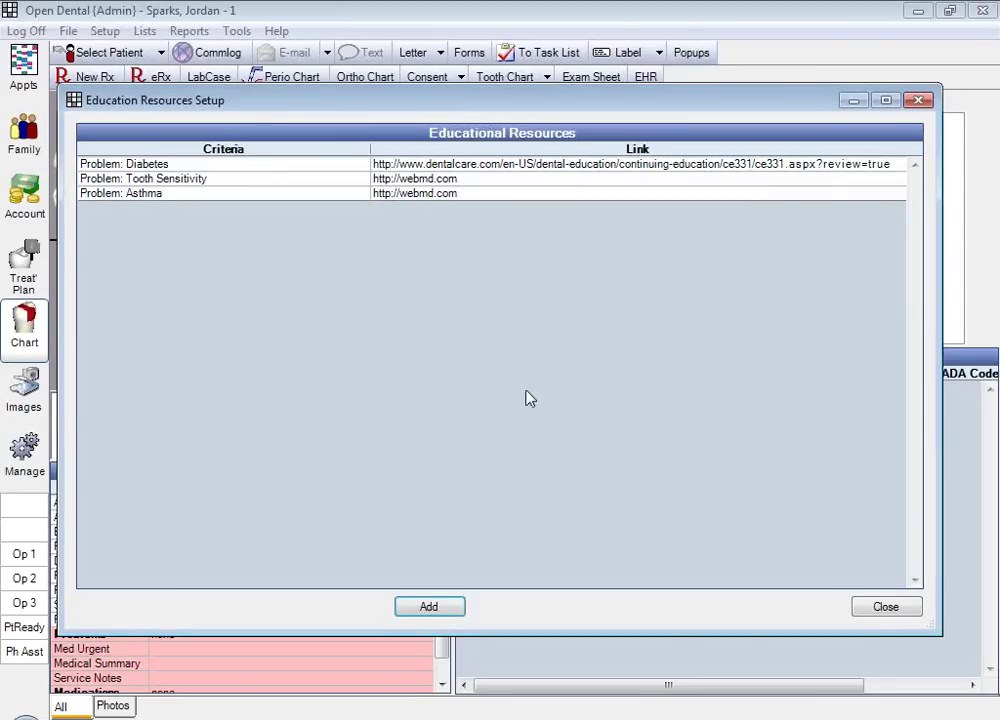
left_click(893, 613)
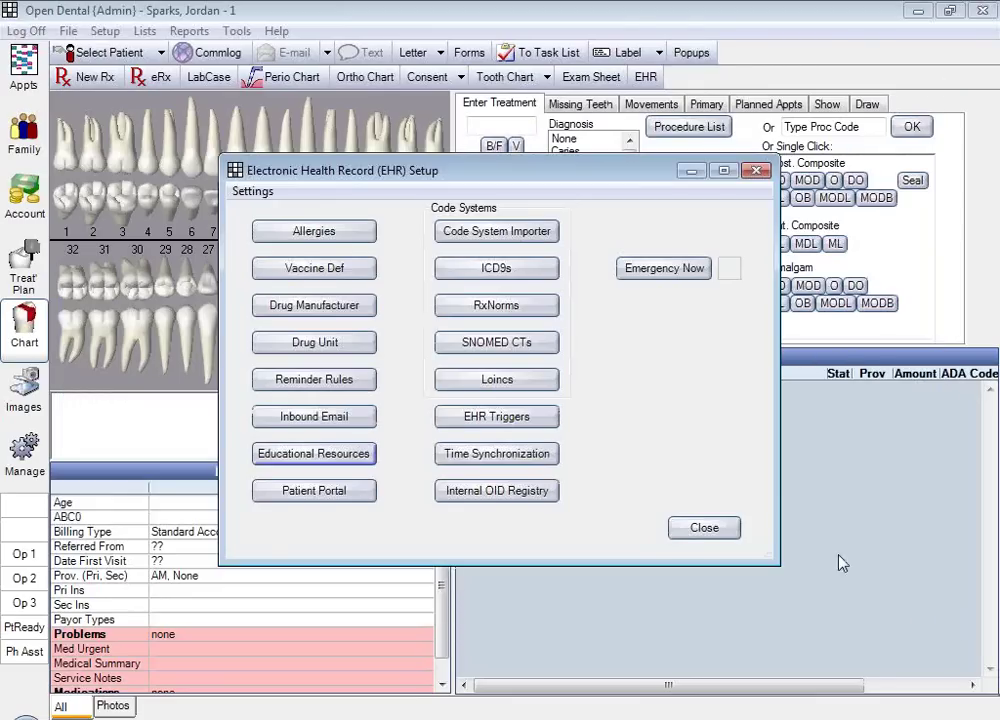
left_click(722, 530)
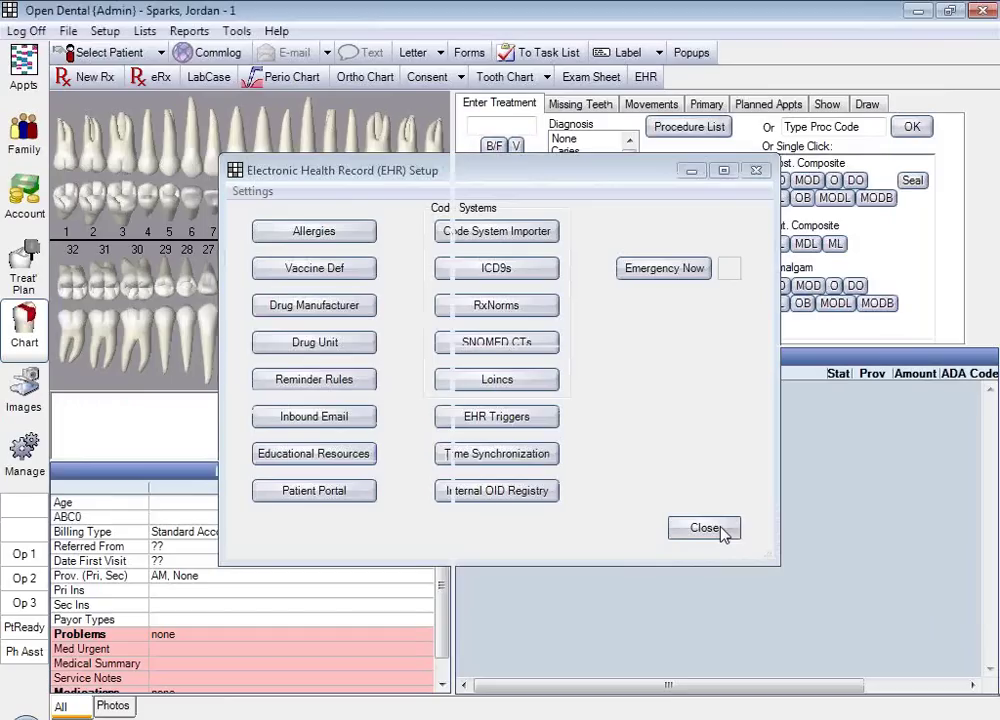
left_click(704, 528)
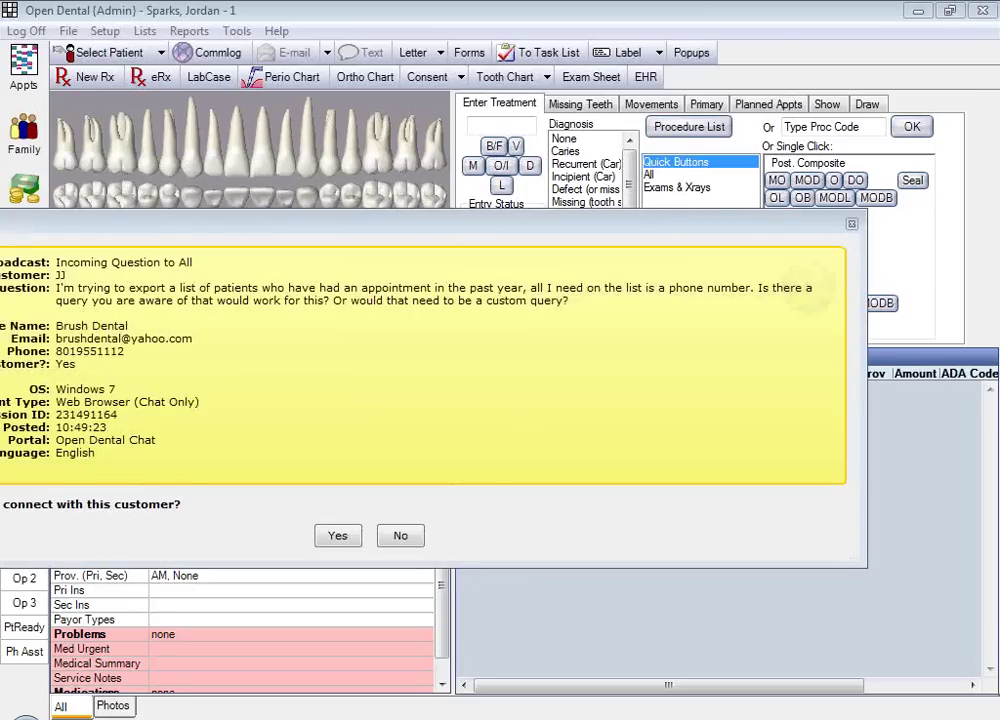
Step: Dismiss the incoming customer chat request and exit the chat program running in the background
left_click(852, 224)
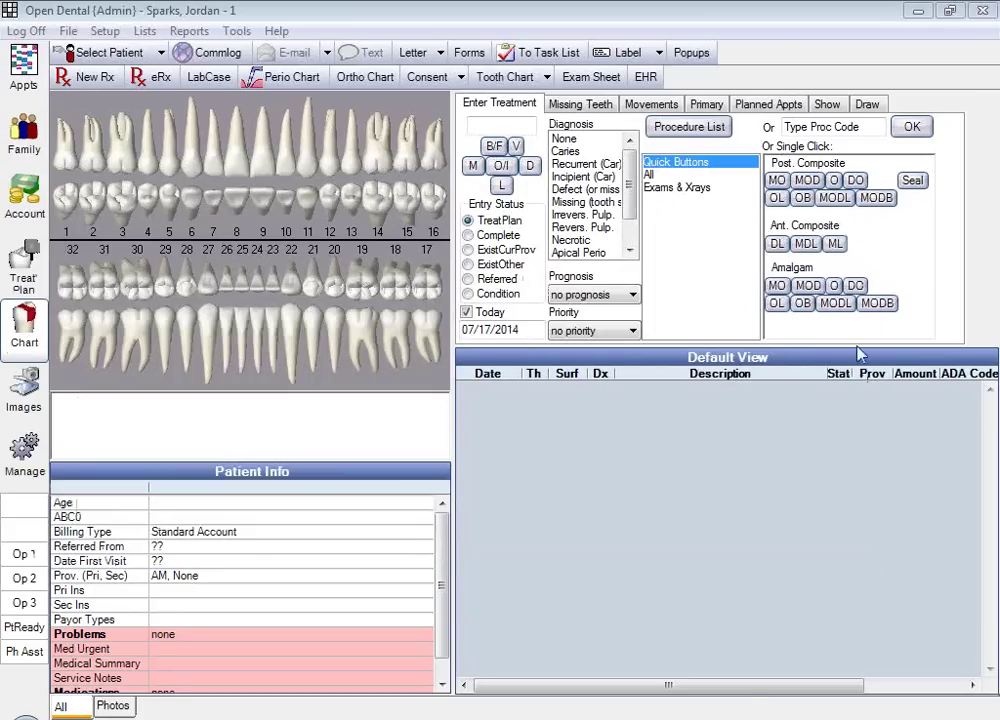
left_click(829, 715)
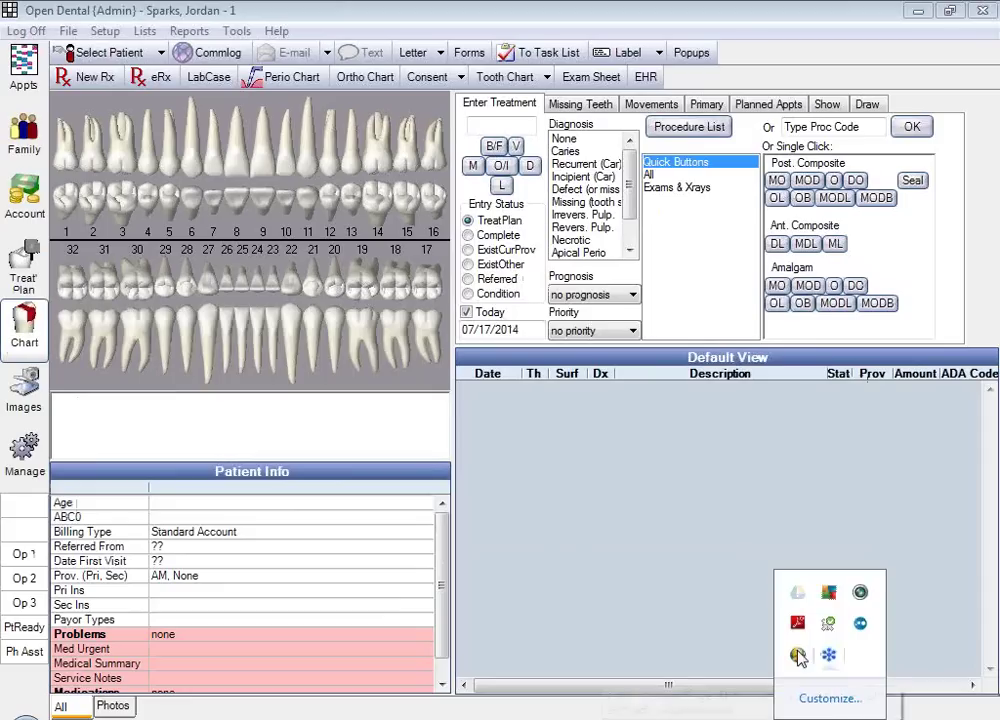
right_click(797, 654)
left_click(880, 636)
left_click(473, 416)
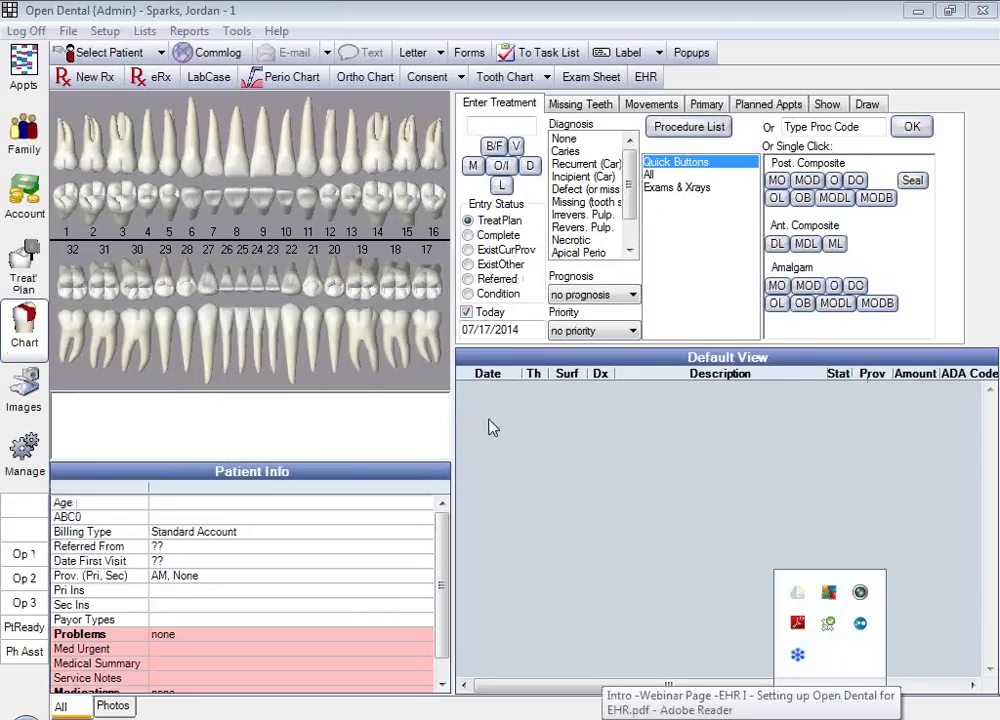
left_click(933, 660)
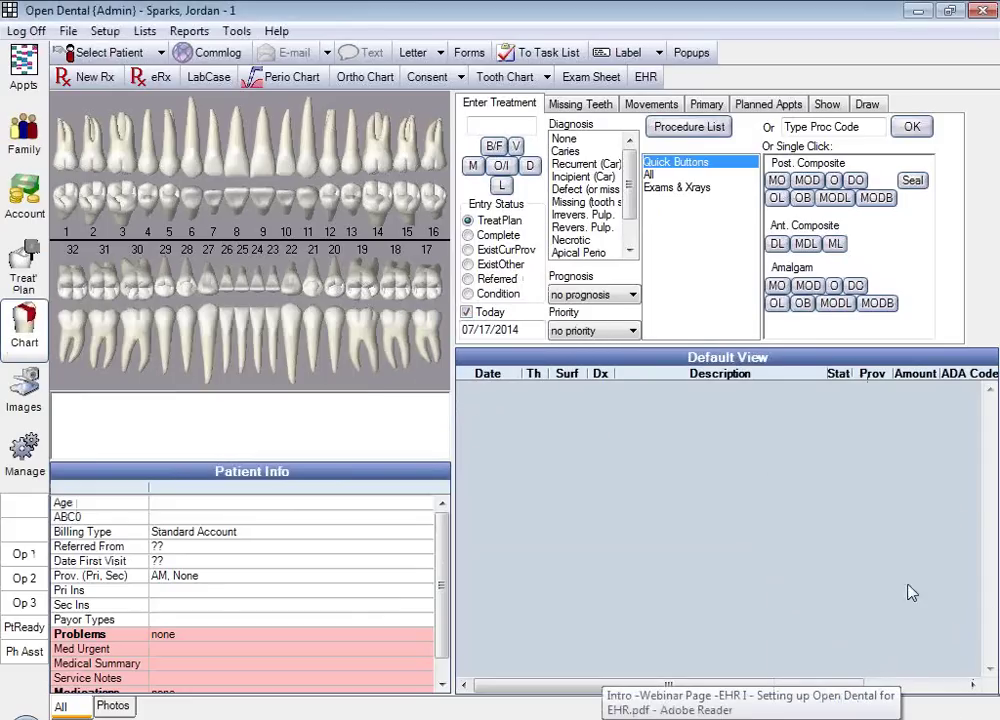